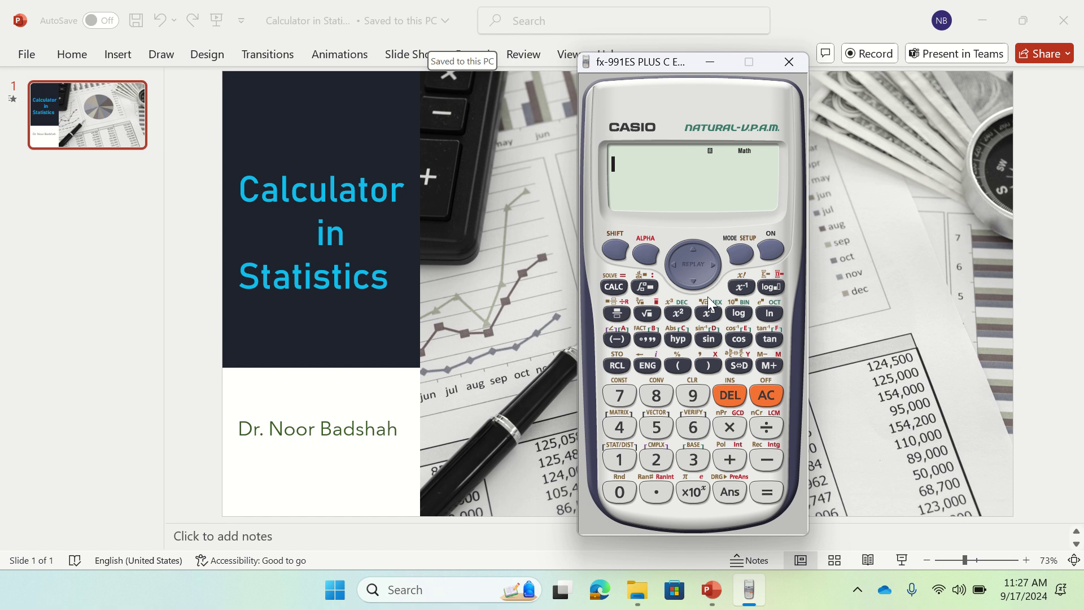
# Put the calculator in STAT 1-VAR mode and bring up the STAT menu.
pyautogui.click(741, 254)
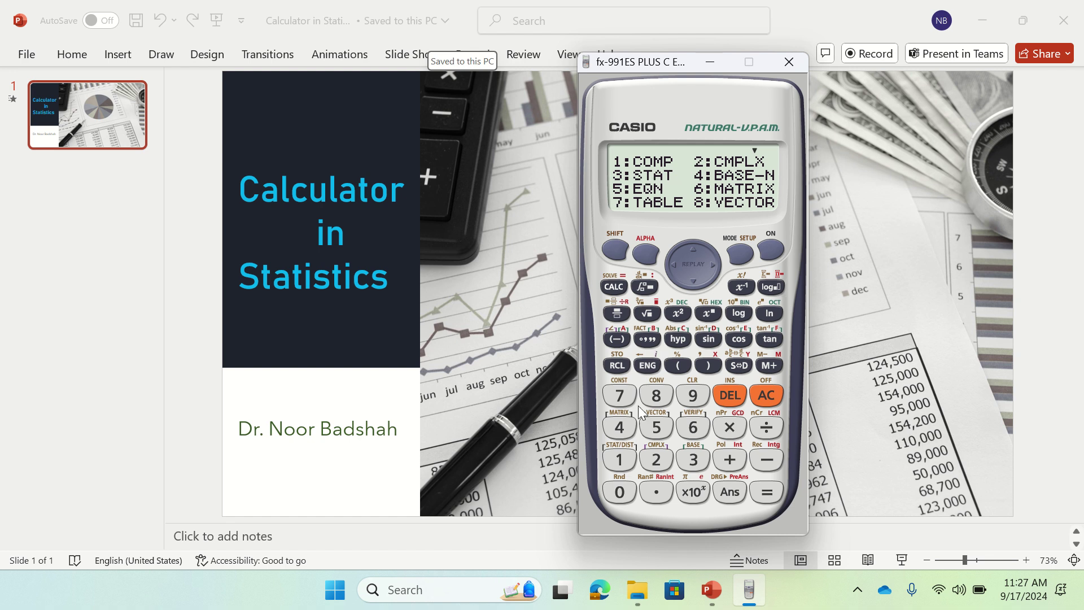
pyautogui.click(697, 458)
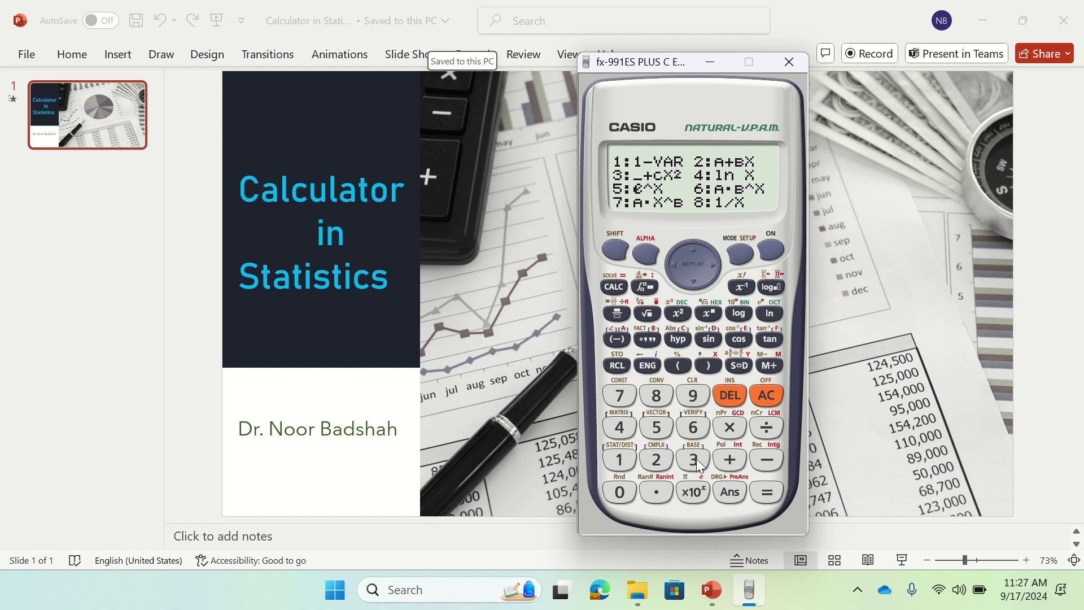
pyautogui.click(778, 399)
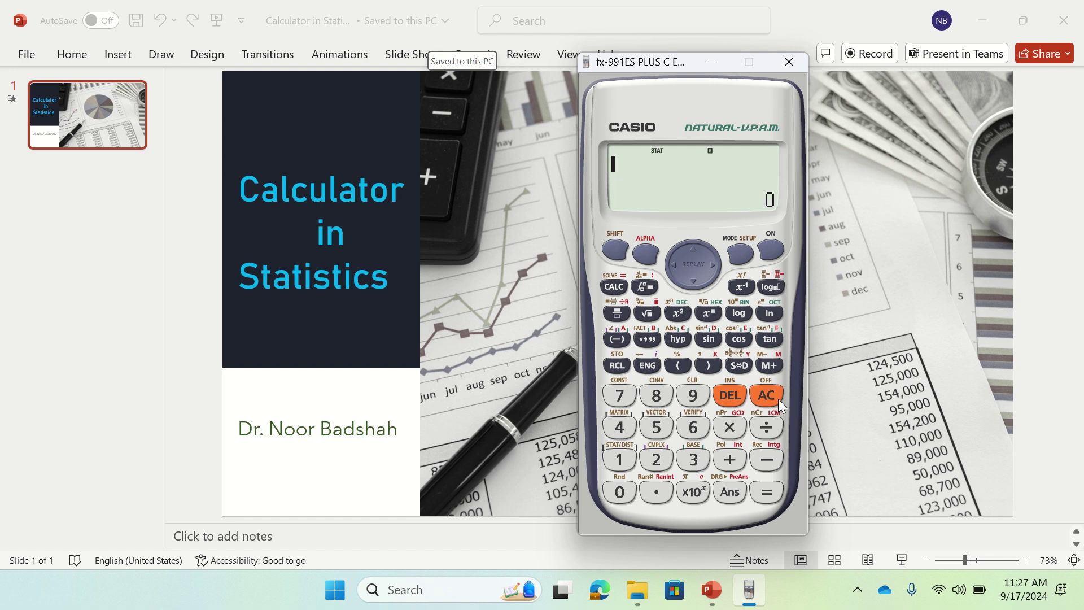
pyautogui.click(619, 252)
pyautogui.click(616, 460)
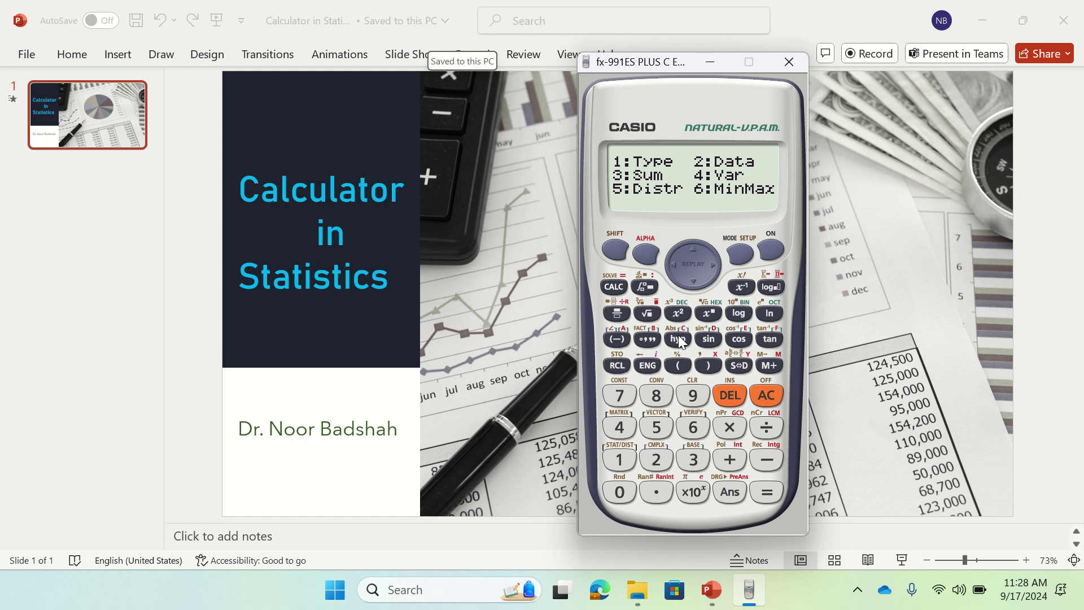
# Open the STAT data editor and enter the first five x values, ending 17, 53, 56, 43.
pyautogui.click(659, 463)
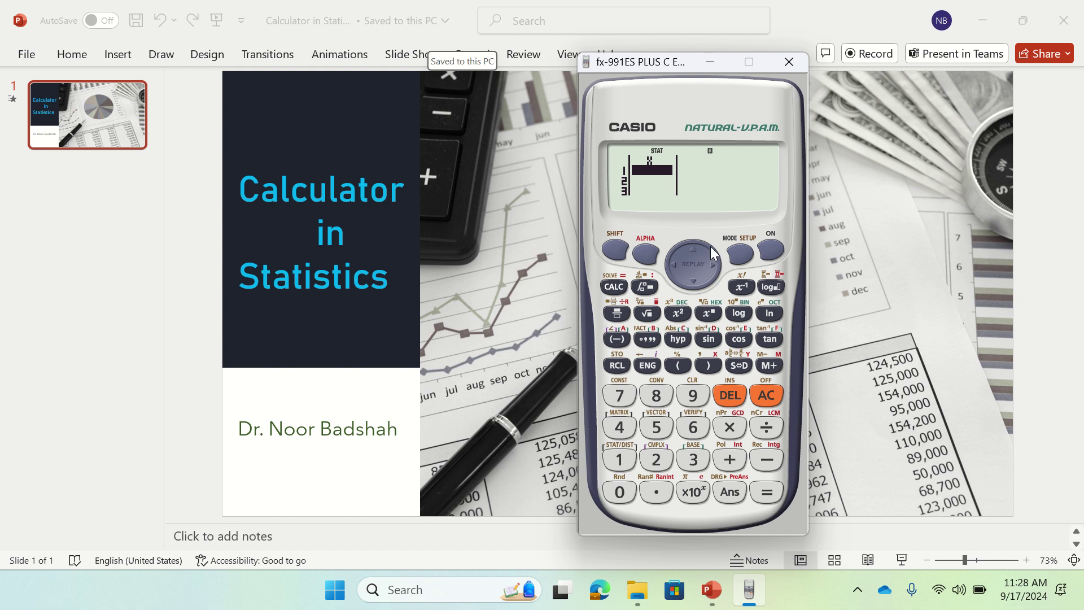
pyautogui.press('1')
pyautogui.press('Return')
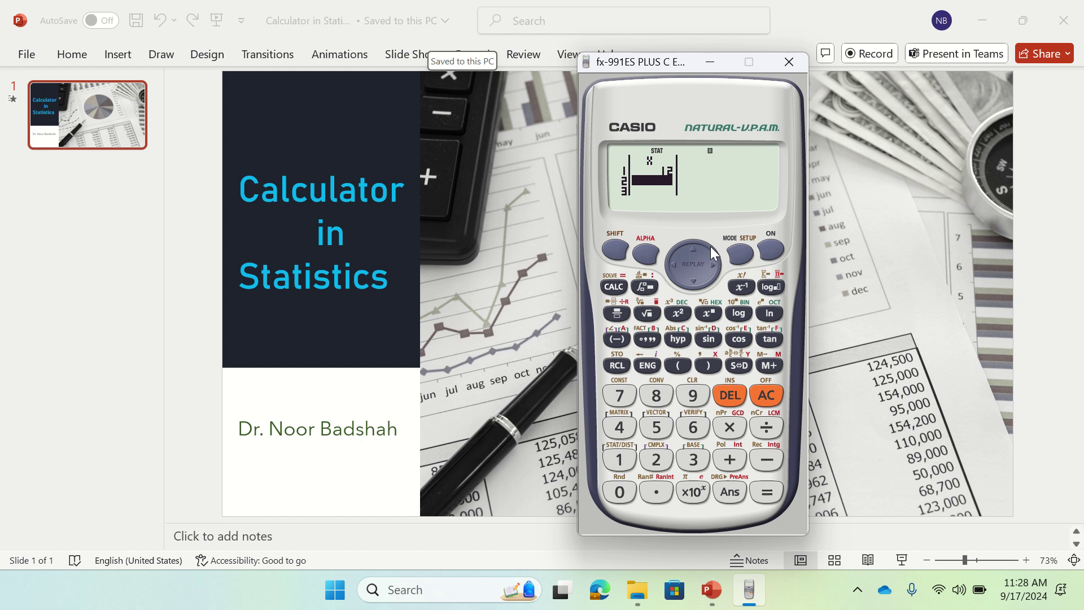
pyautogui.write('17')
pyautogui.press('Return')
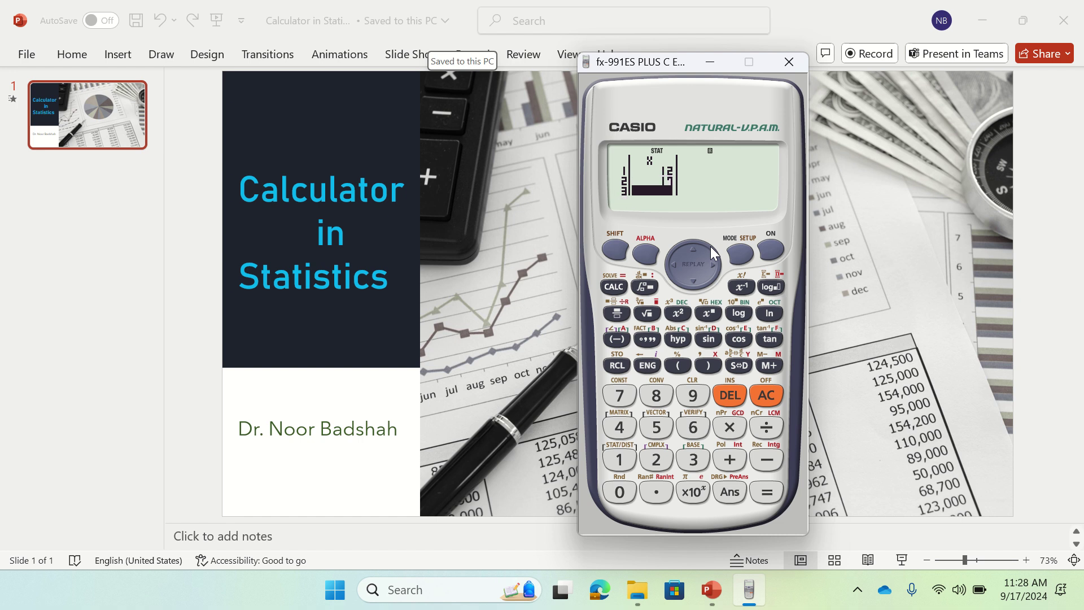
pyautogui.write('53')
pyautogui.press('Return')
pyautogui.write('56')
pyautogui.press('Return')
pyautogui.write('43')
pyautogui.press('Return')
# Enter the remaining x values 67, 56, 34, 10 and 45 in rows 6–10.
pyautogui.write('67')
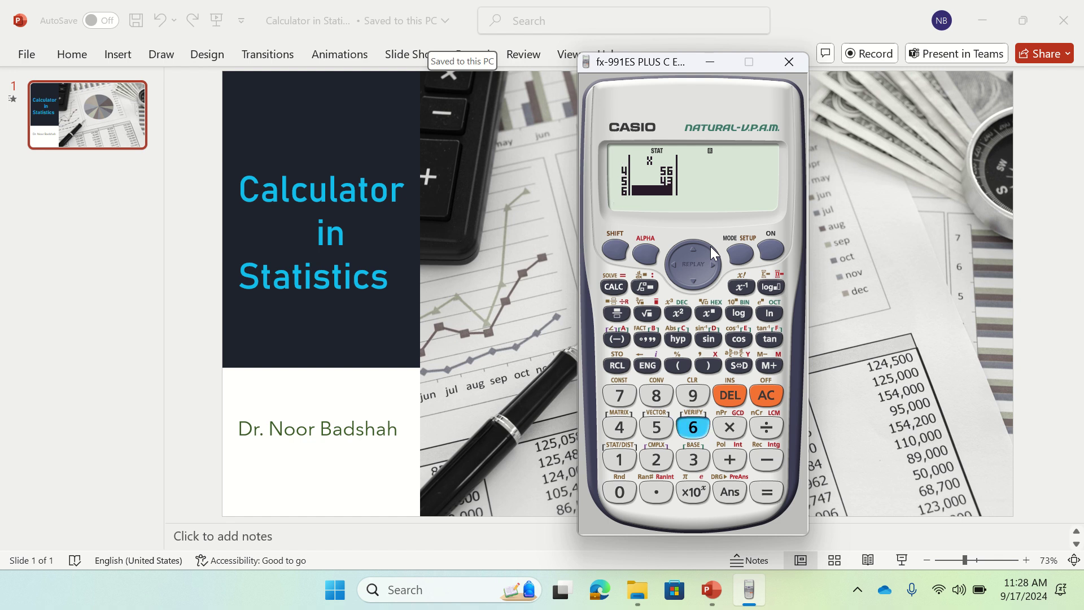
pyautogui.press('Return')
pyautogui.write('56')
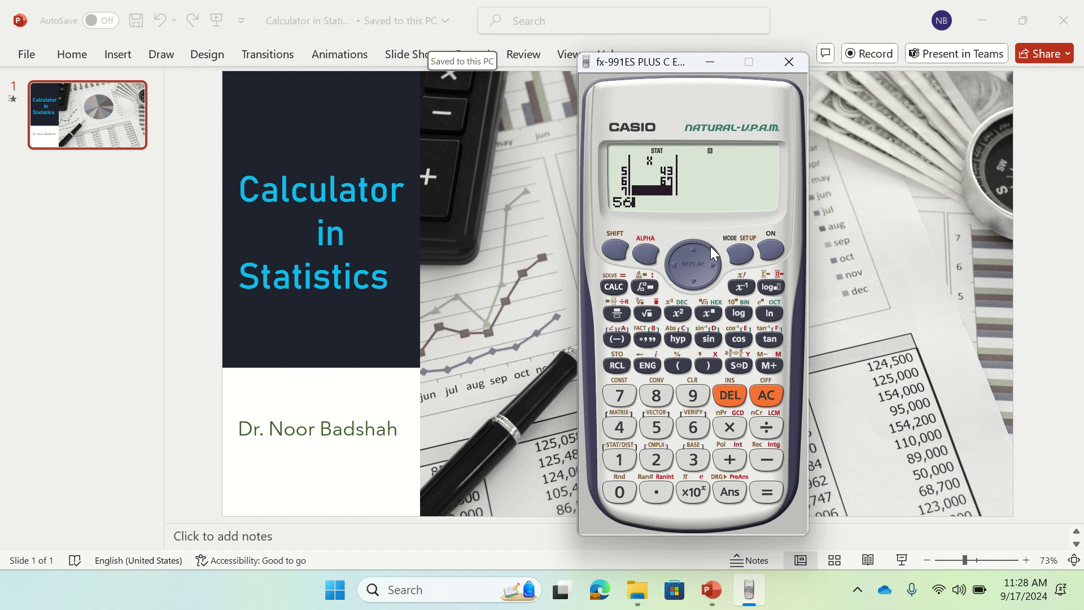
pyautogui.press('Return')
pyautogui.write('34')
pyautogui.press('Return')
pyautogui.write('10')
pyautogui.press('Return')
pyautogui.write('45')
pyautogui.press('Return')
# Reconfirm the 1-VAR type and evaluate Σx of the data, giving 393.
pyautogui.click(772, 398)
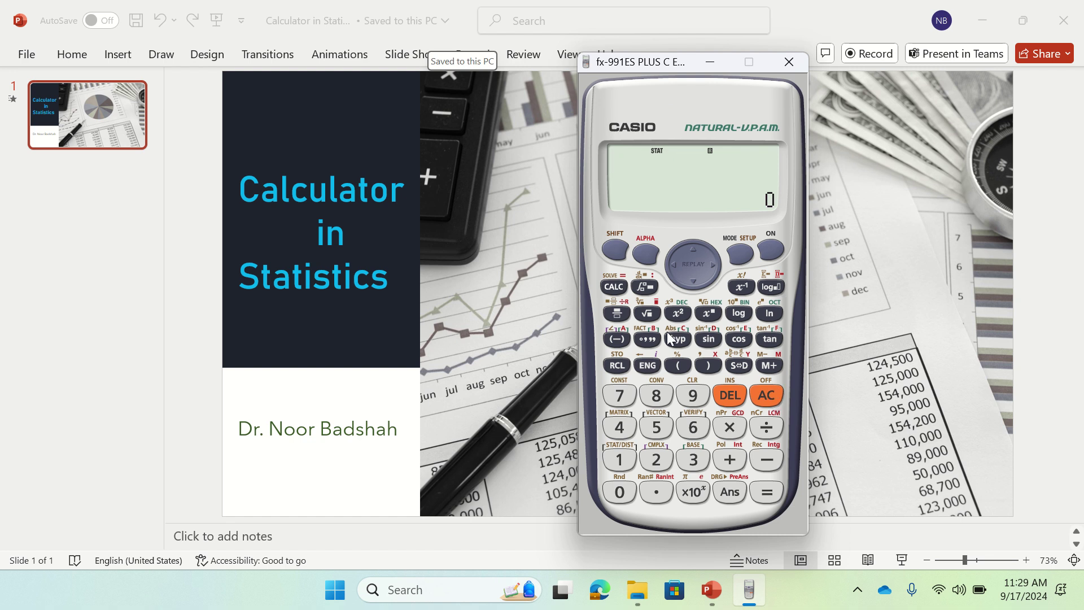
pyautogui.click(618, 256)
pyautogui.click(620, 459)
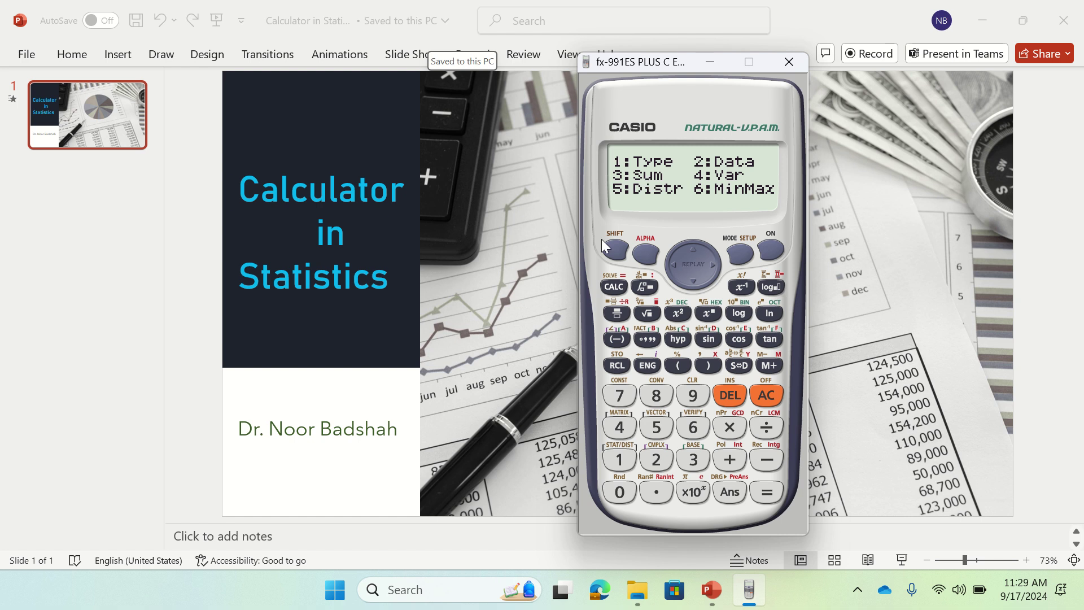
pyautogui.click(620, 459)
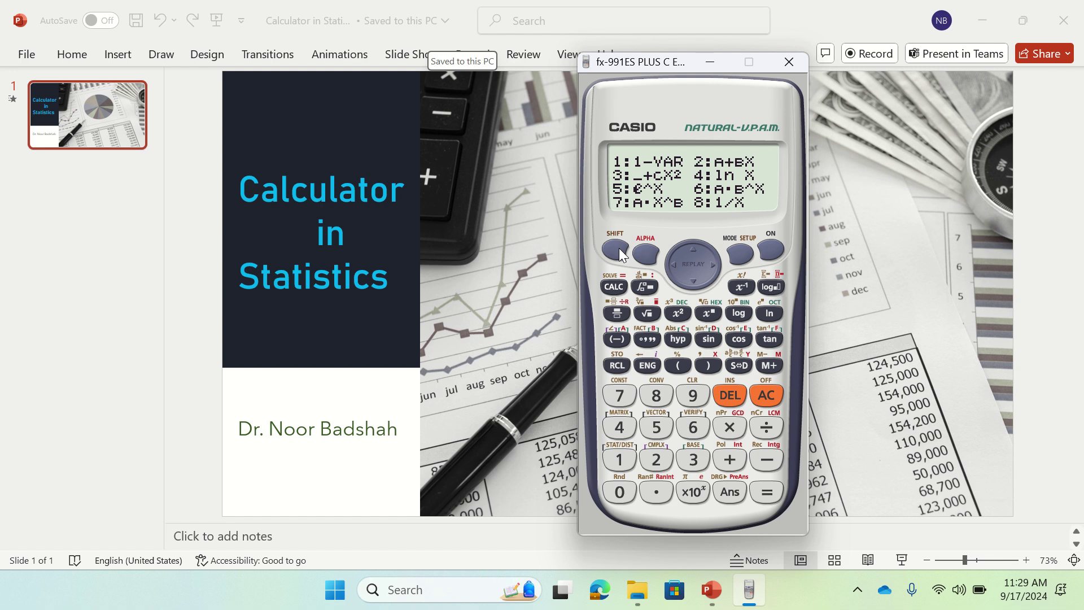
pyautogui.click(622, 459)
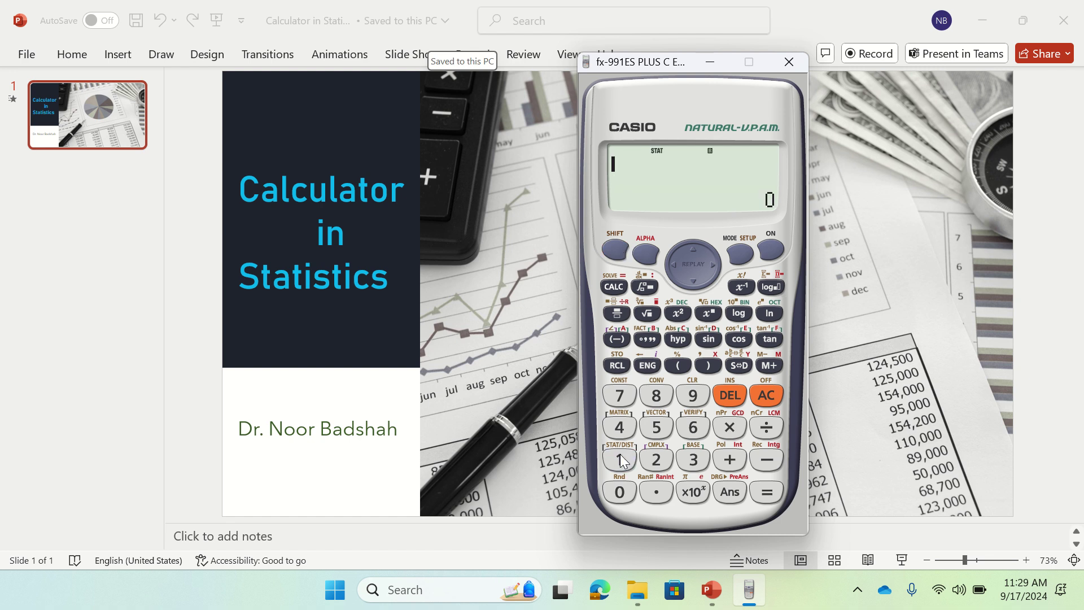
pyautogui.click(617, 251)
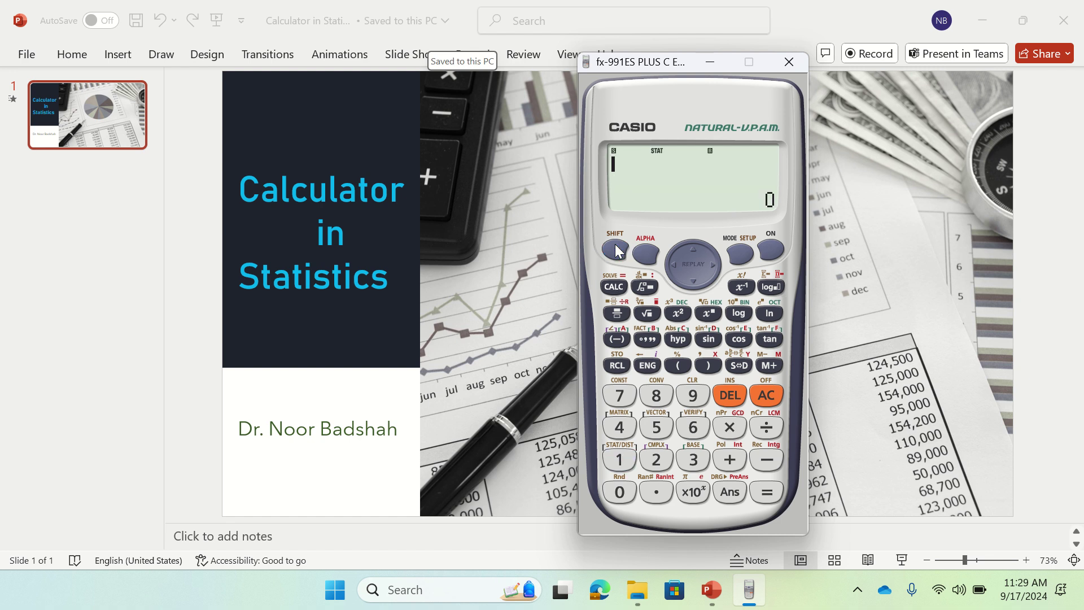
pyautogui.click(620, 461)
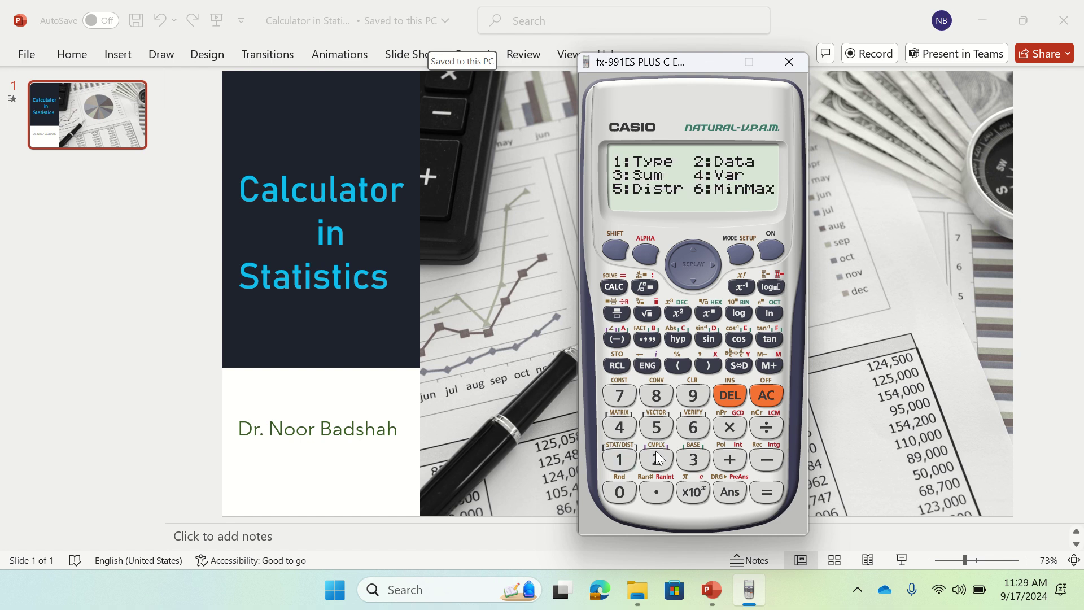
pyautogui.click(694, 460)
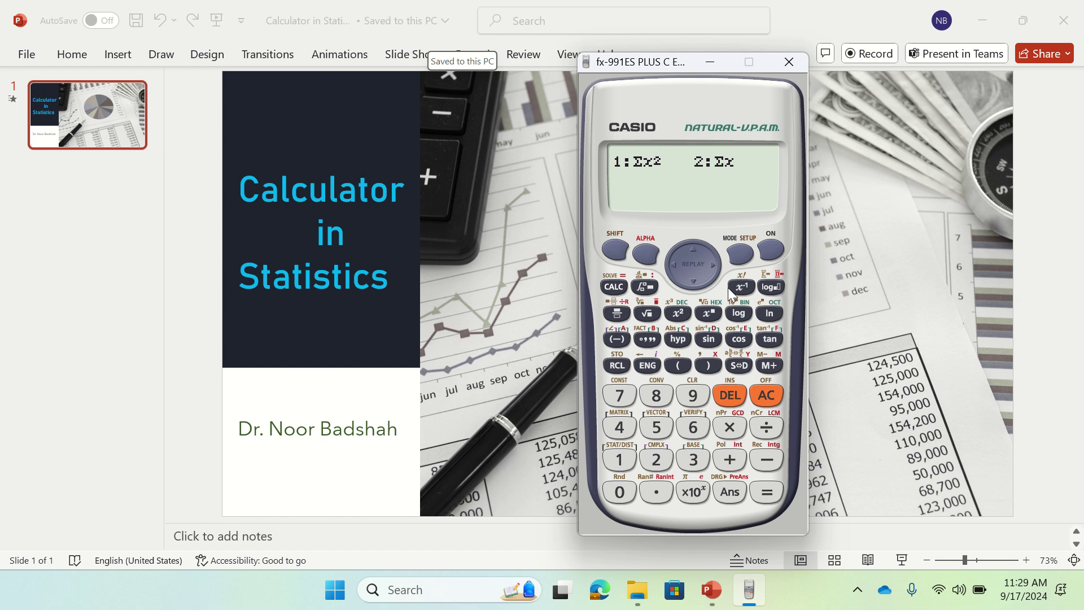
pyautogui.click(655, 460)
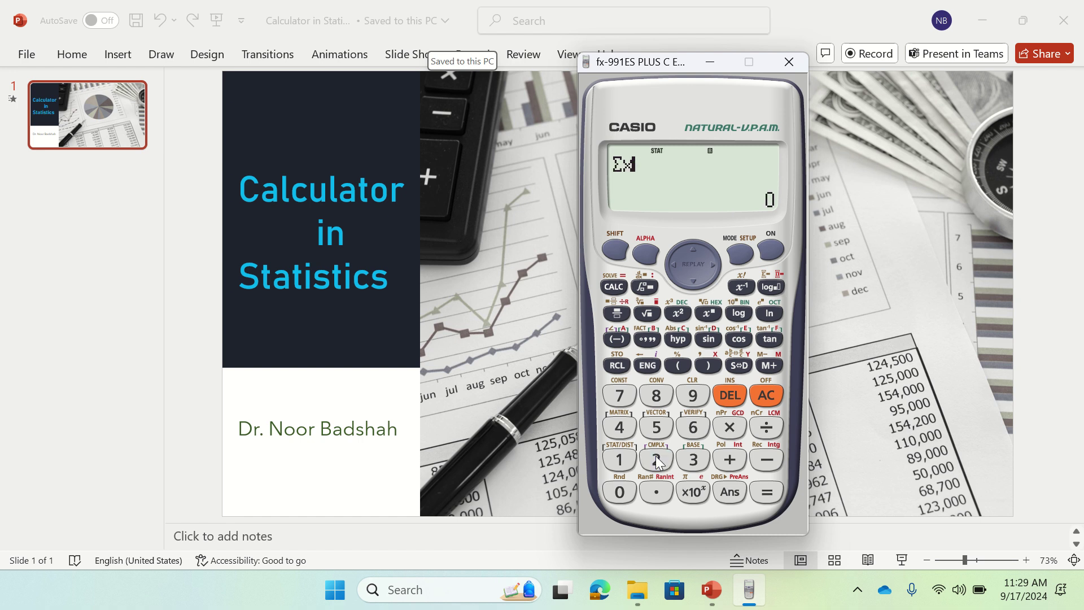
pyautogui.click(765, 491)
# Clear the screen and evaluate the sum of squares Σx², giving 19133.
pyautogui.click(766, 397)
pyautogui.click(616, 249)
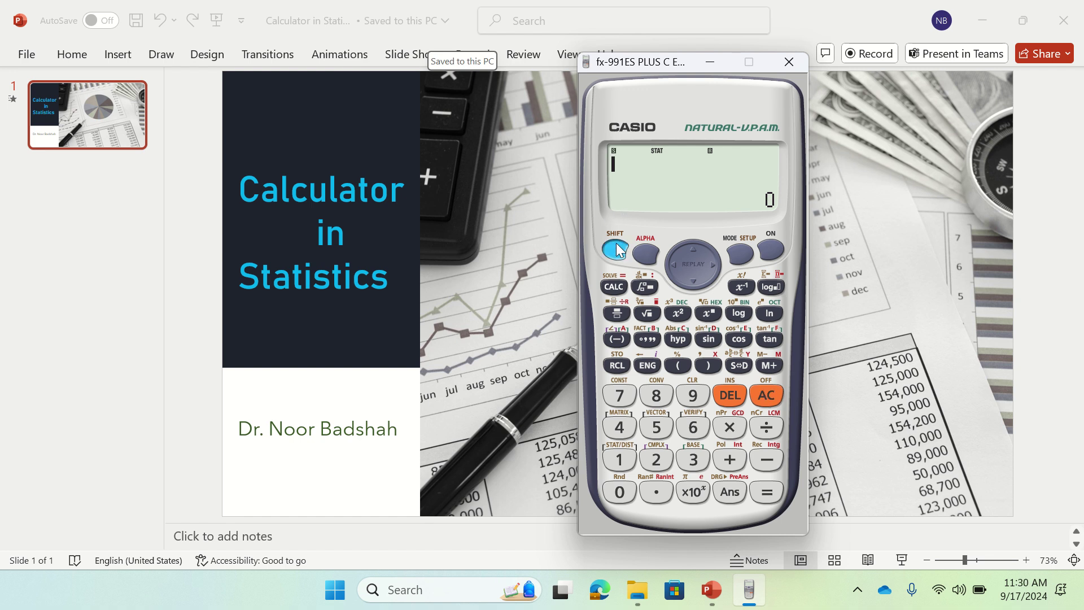
pyautogui.click(626, 456)
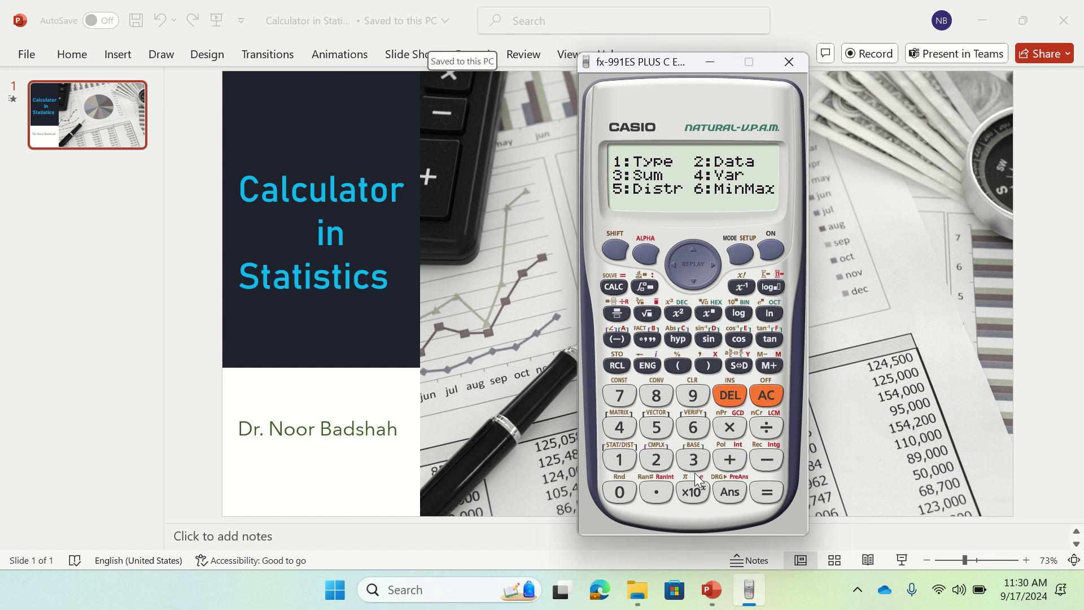
pyautogui.click(687, 460)
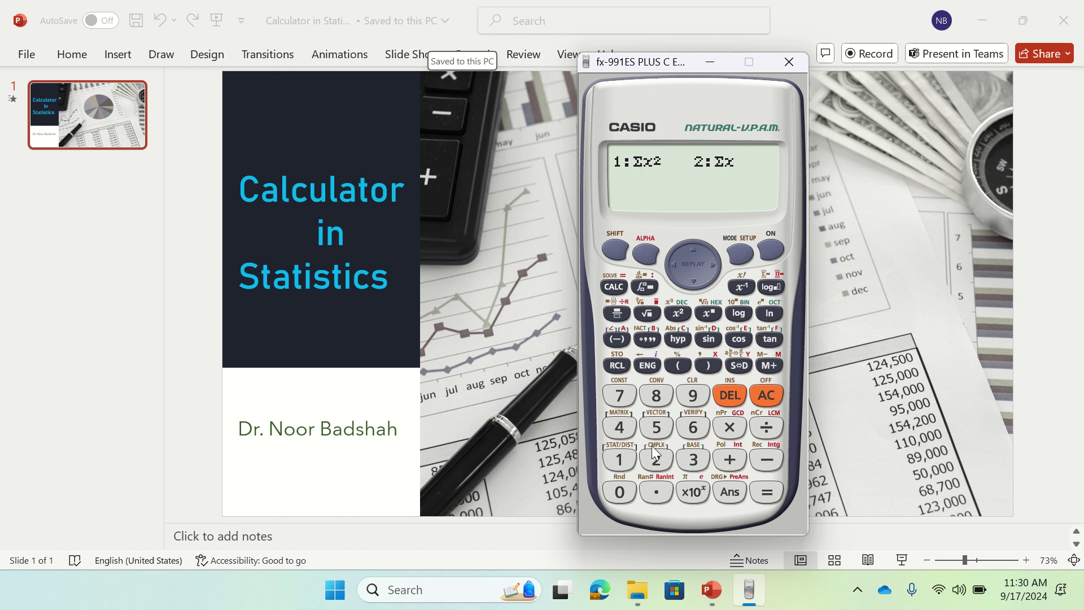
pyautogui.click(619, 460)
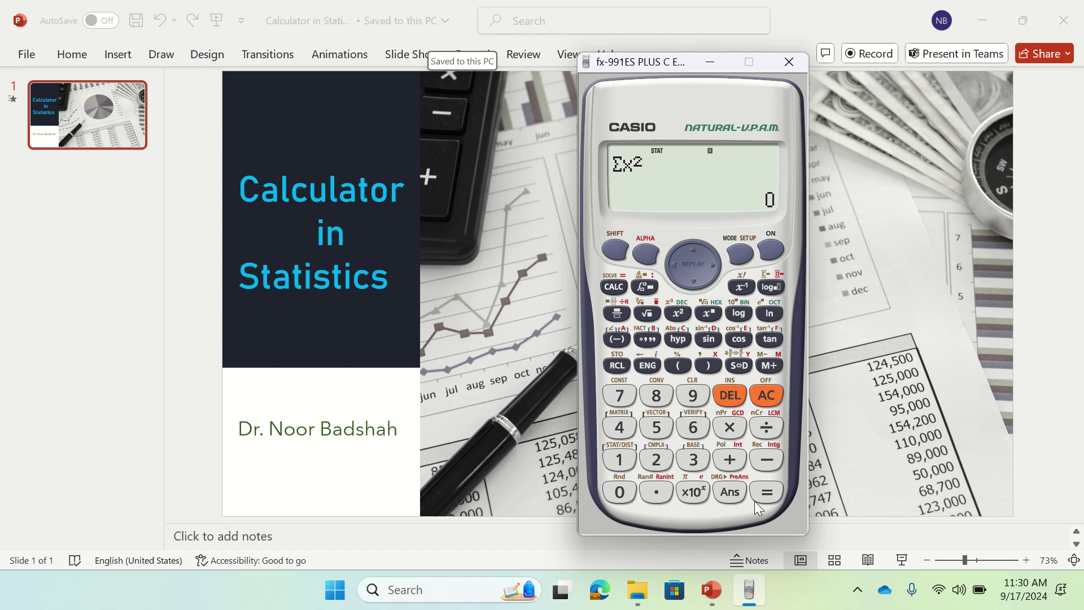
pyautogui.click(769, 494)
# Recall the data count n from the Var list, giving 10.
pyautogui.click(614, 248)
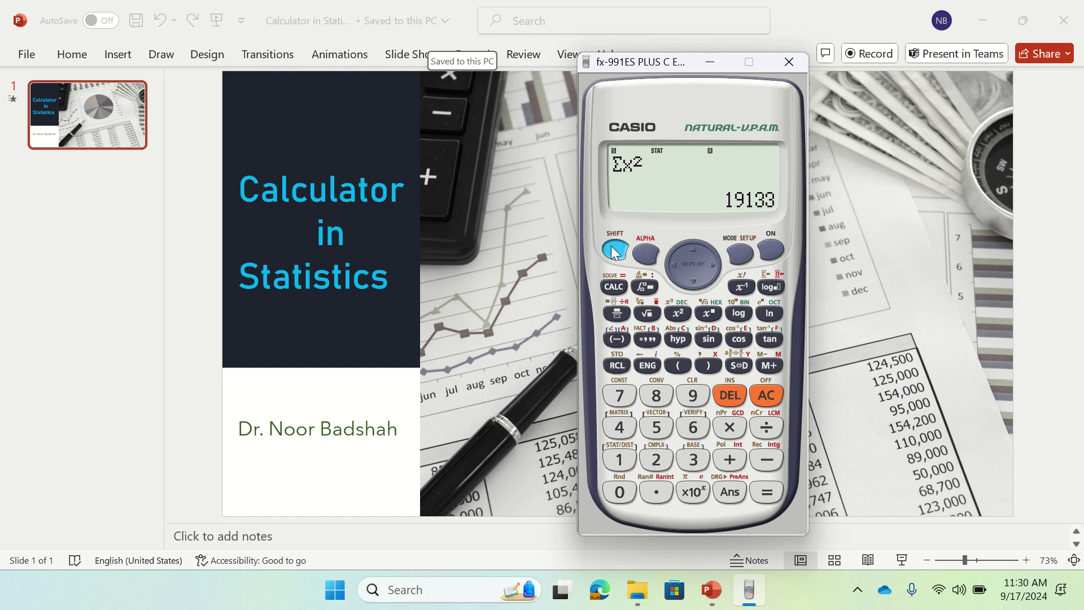
pyautogui.click(619, 452)
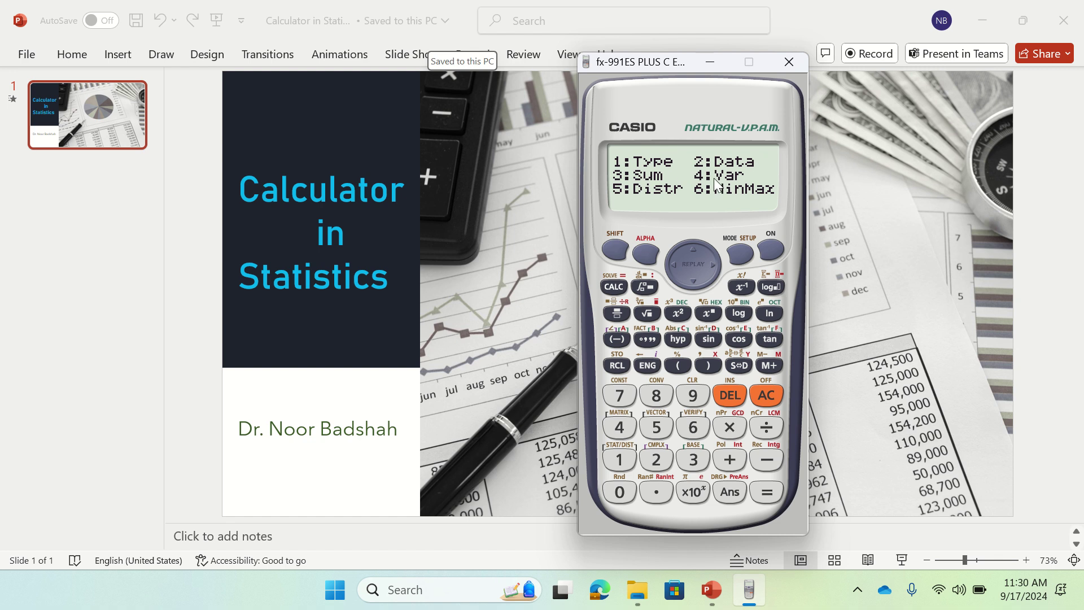
pyautogui.click(621, 432)
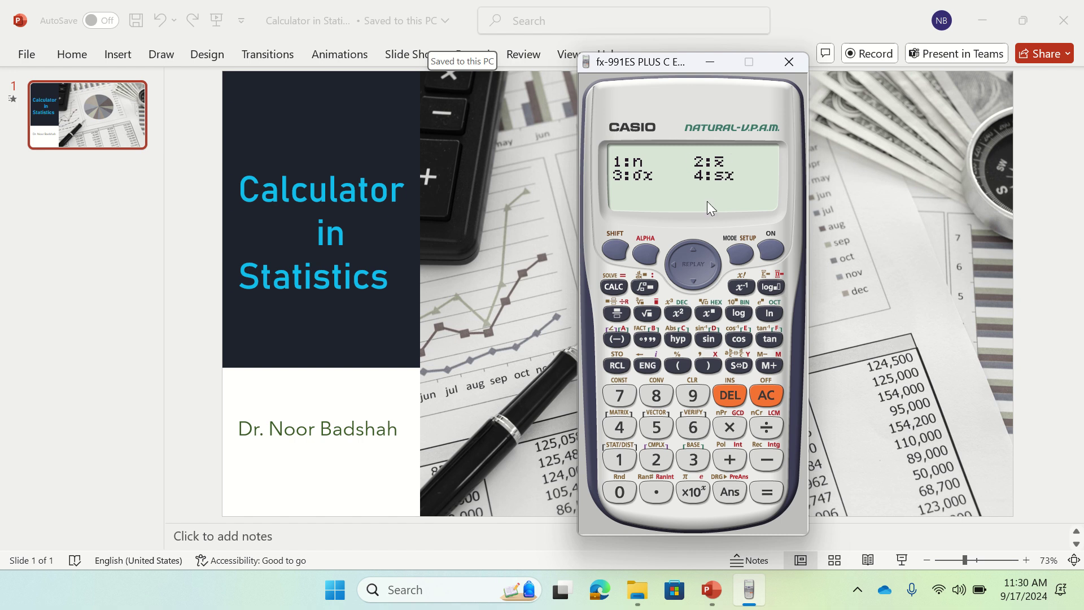
pyautogui.click(626, 461)
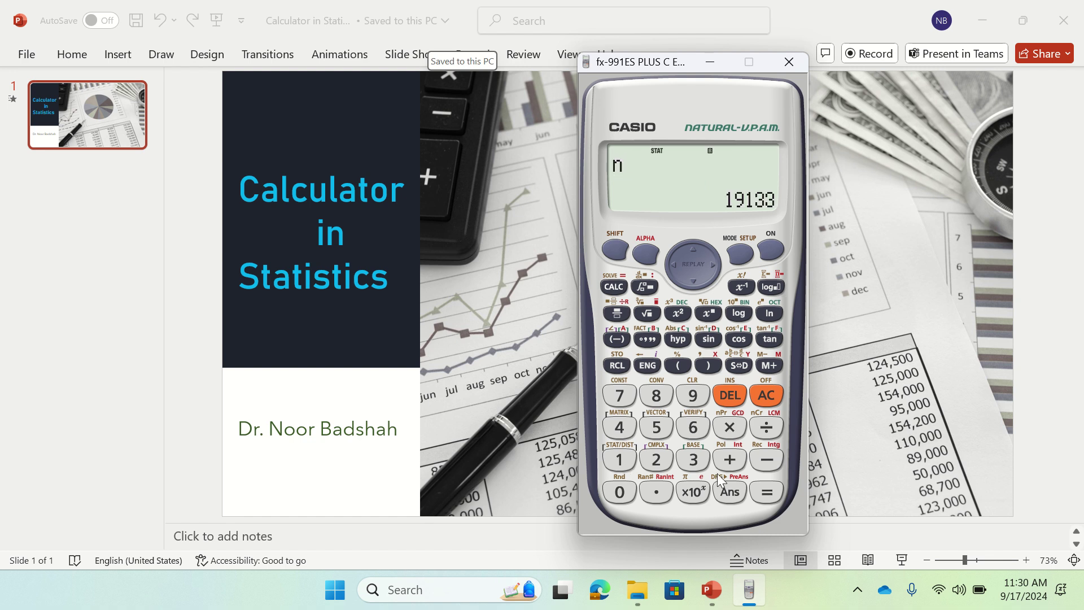
pyautogui.click(767, 493)
# Evaluate the mean x̄ from the Var list, giving 39.3.
pyautogui.click(617, 254)
pyautogui.click(620, 461)
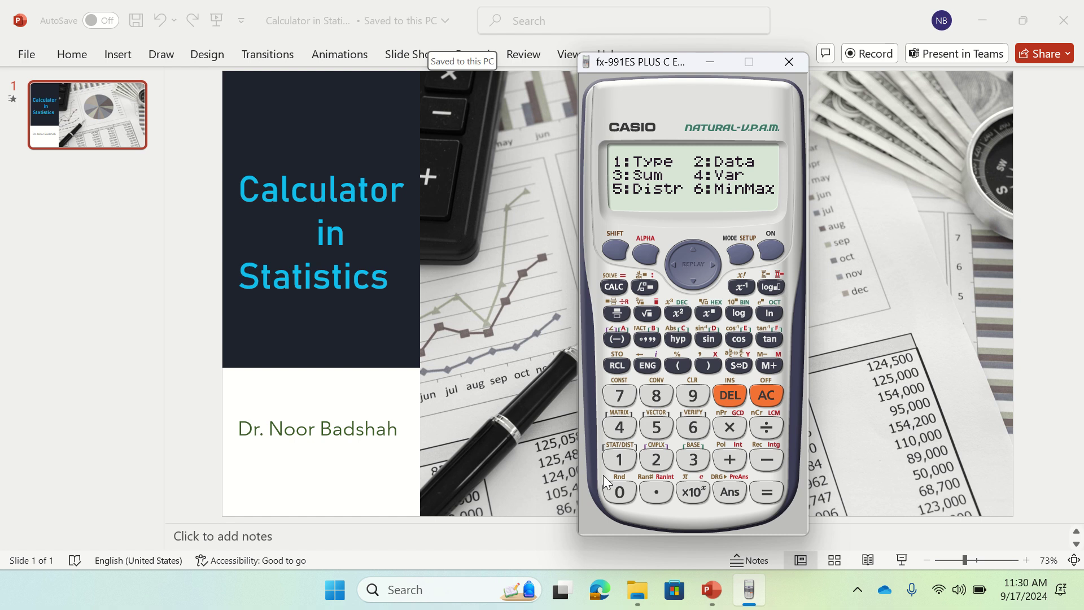
pyautogui.click(617, 429)
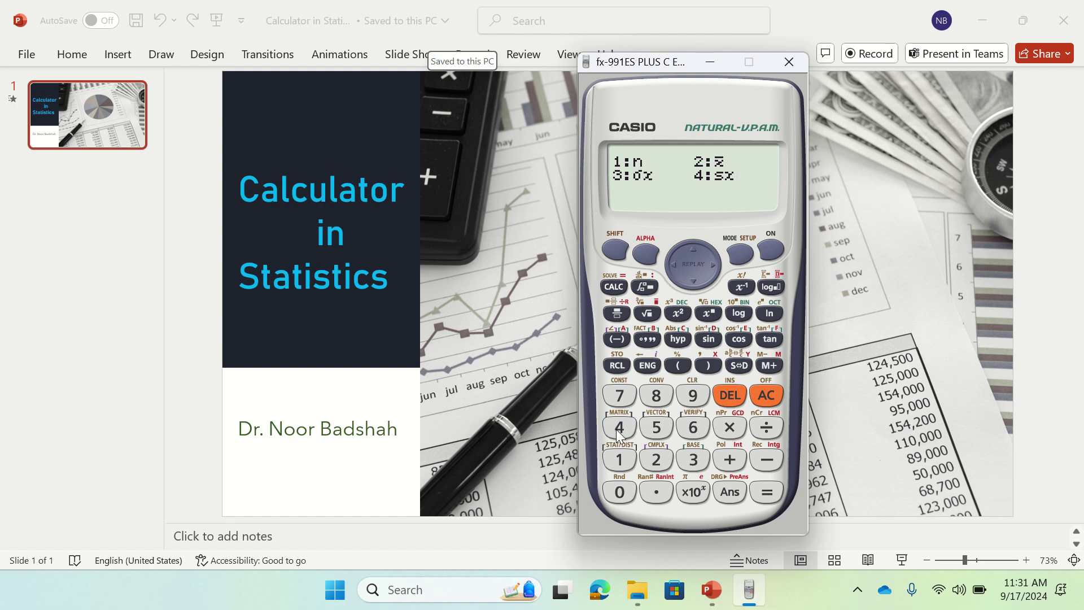
pyautogui.click(656, 461)
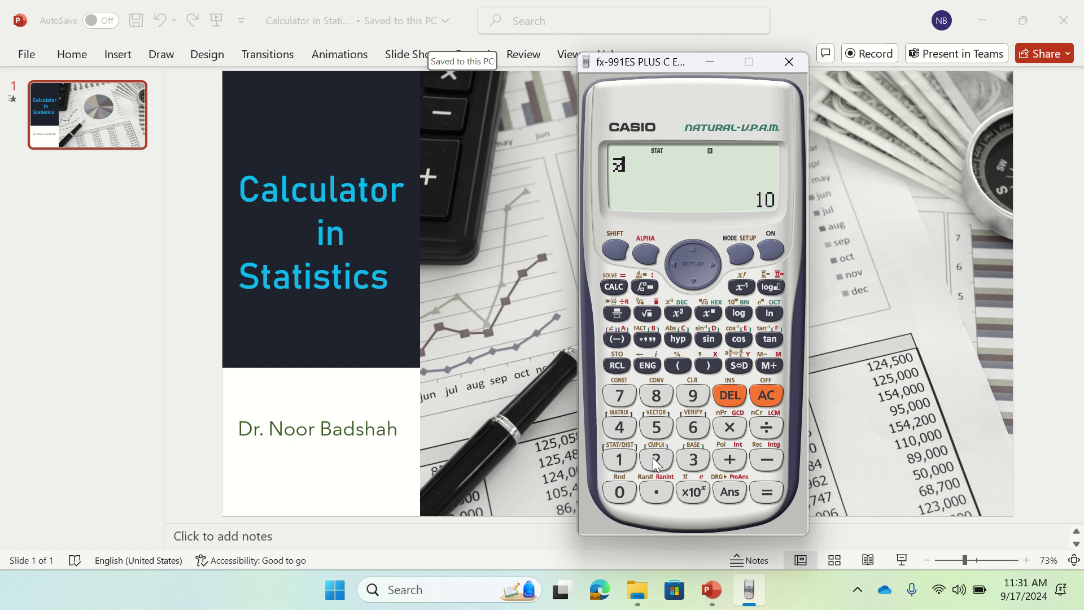
pyautogui.click(767, 492)
# Evaluate σx = 19.20442657, then square it to get the variance 368.81.
pyautogui.click(616, 248)
pyautogui.click(626, 460)
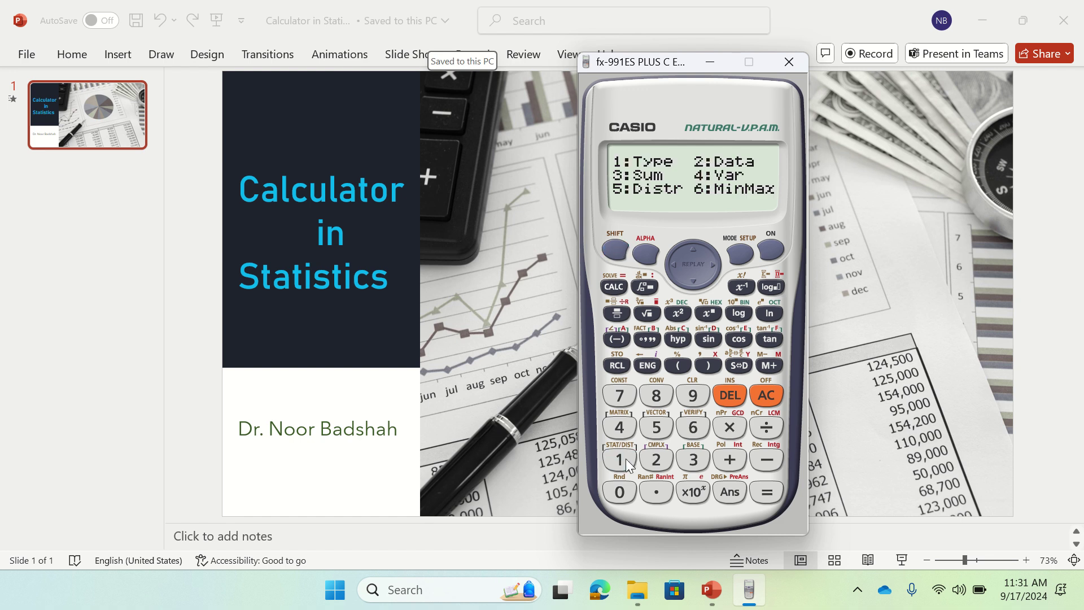
pyautogui.click(621, 429)
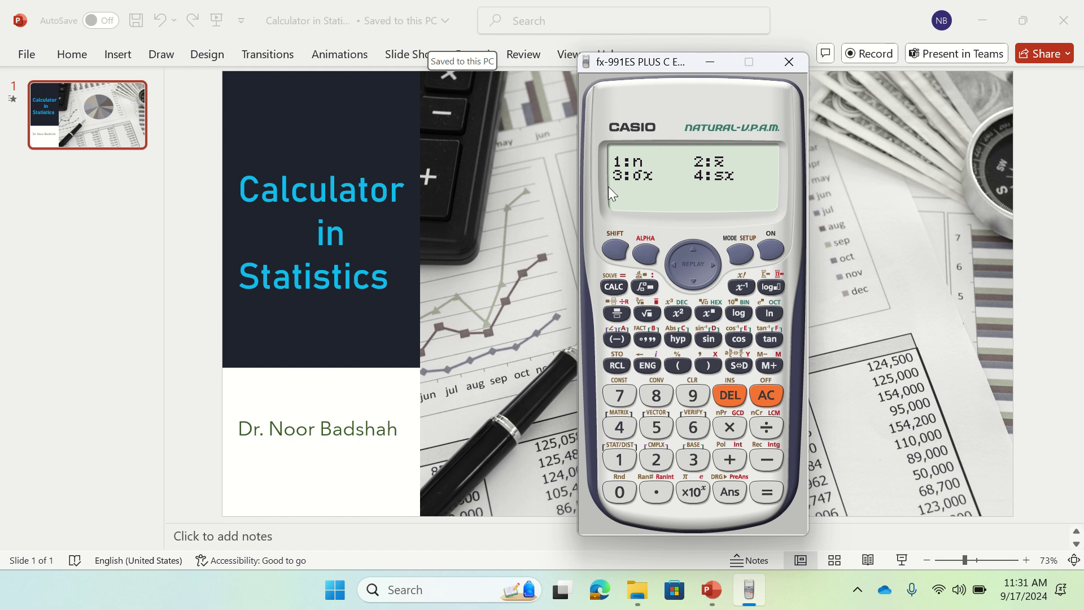
pyautogui.click(694, 463)
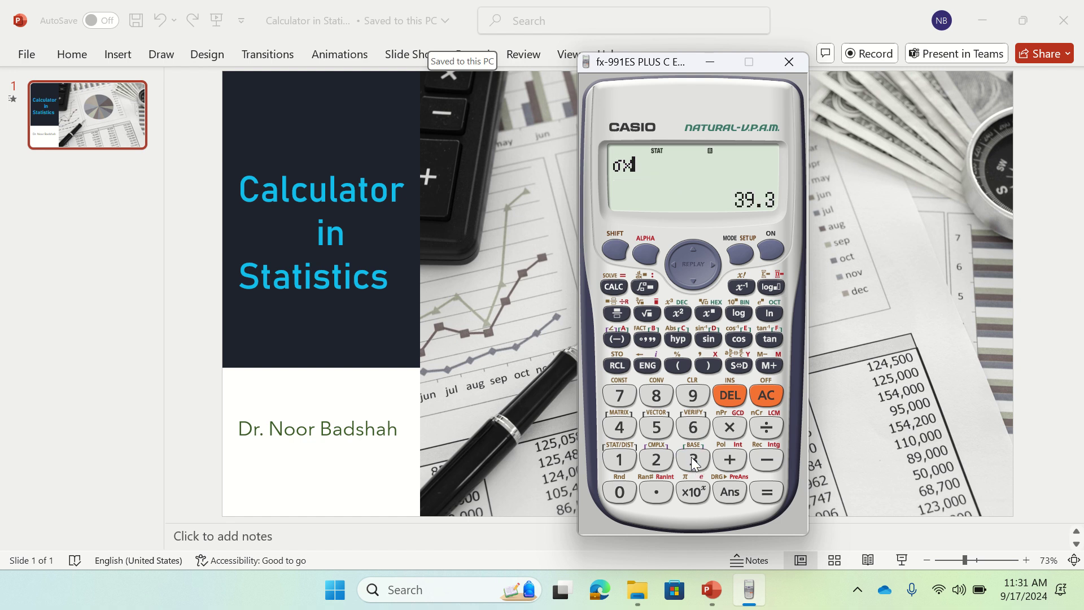
pyautogui.click(767, 492)
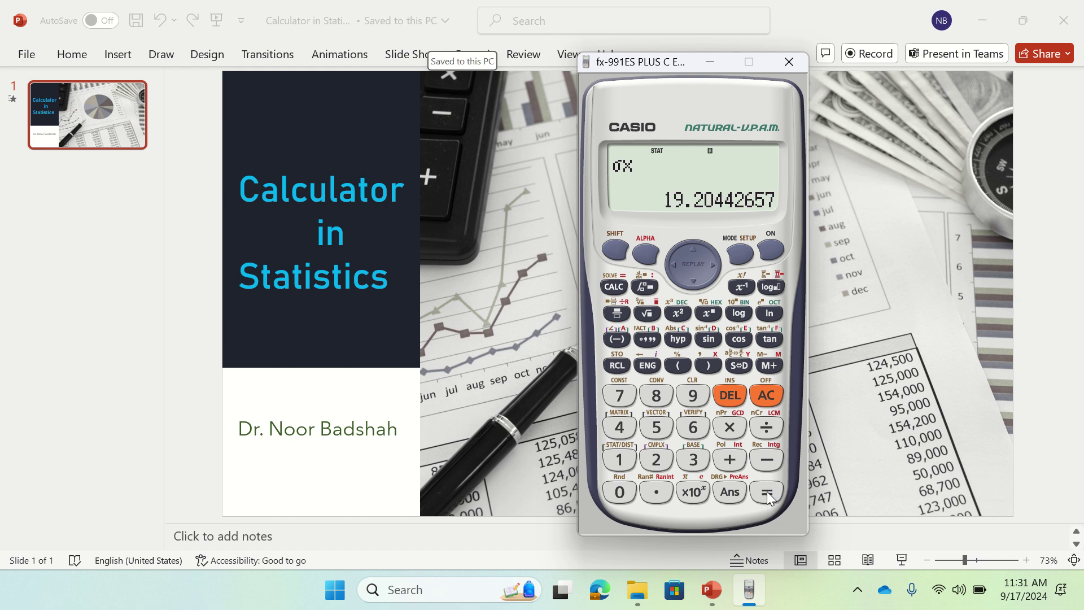
pyautogui.click(680, 314)
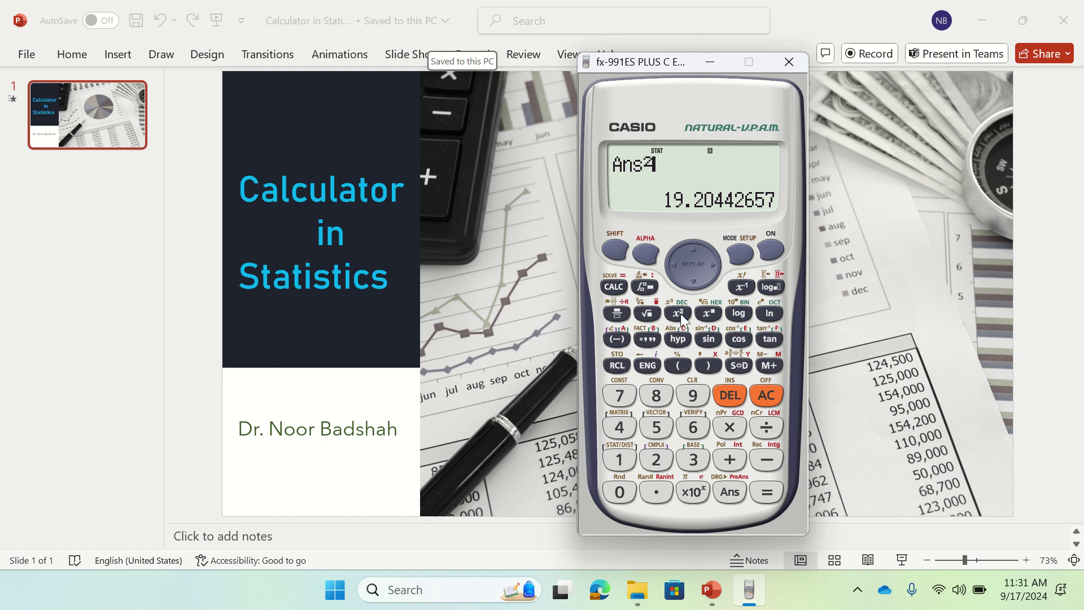
pyautogui.click(761, 488)
# Evaluate the sample standard deviation sx, giving 20.24324304.
pyautogui.click(614, 253)
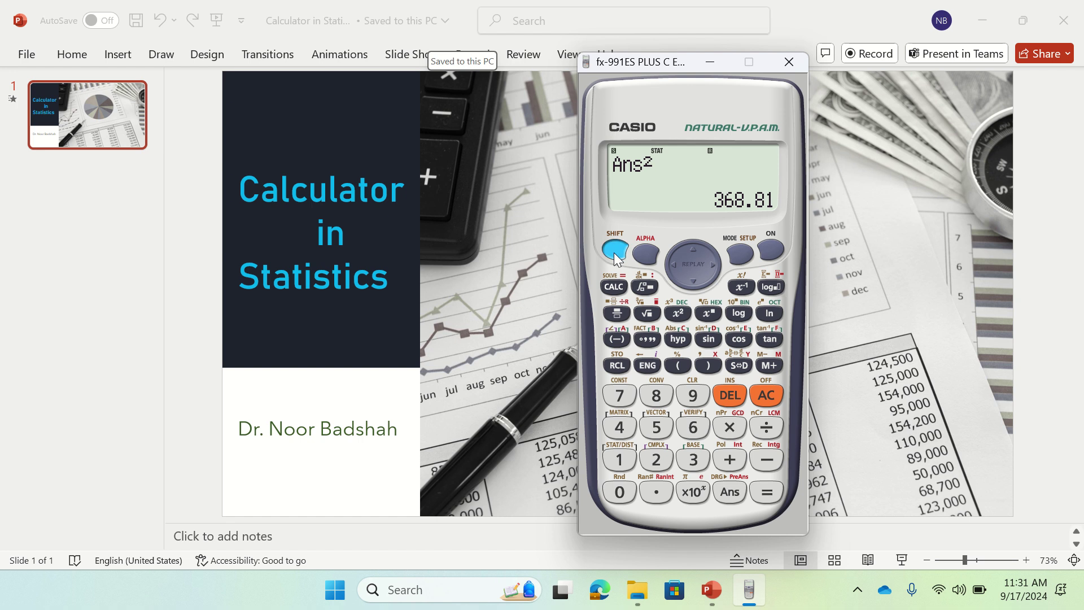
pyautogui.click(619, 459)
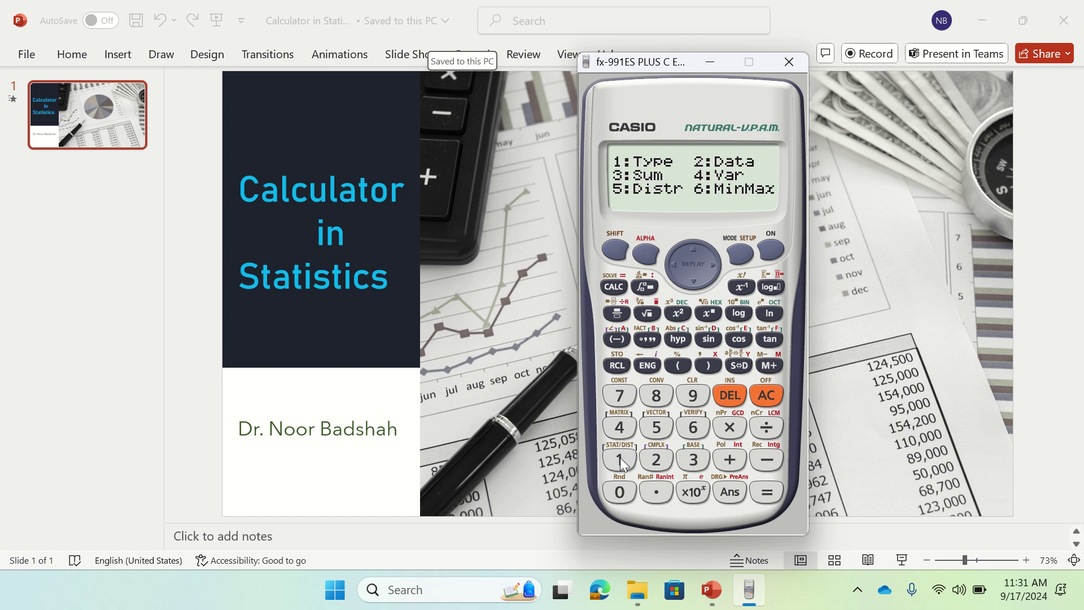
pyautogui.click(617, 428)
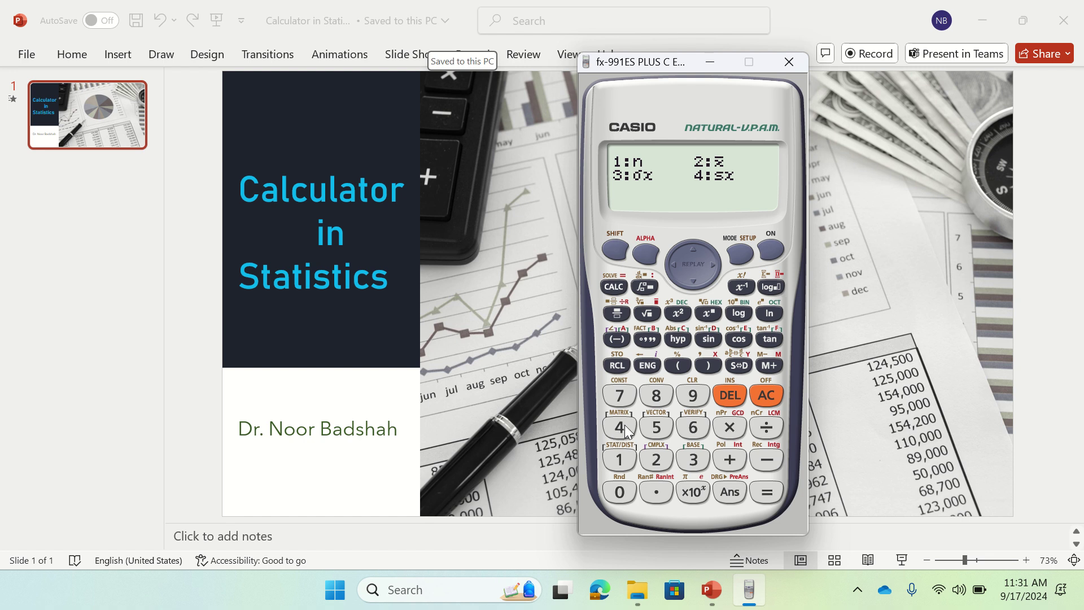
pyautogui.click(626, 431)
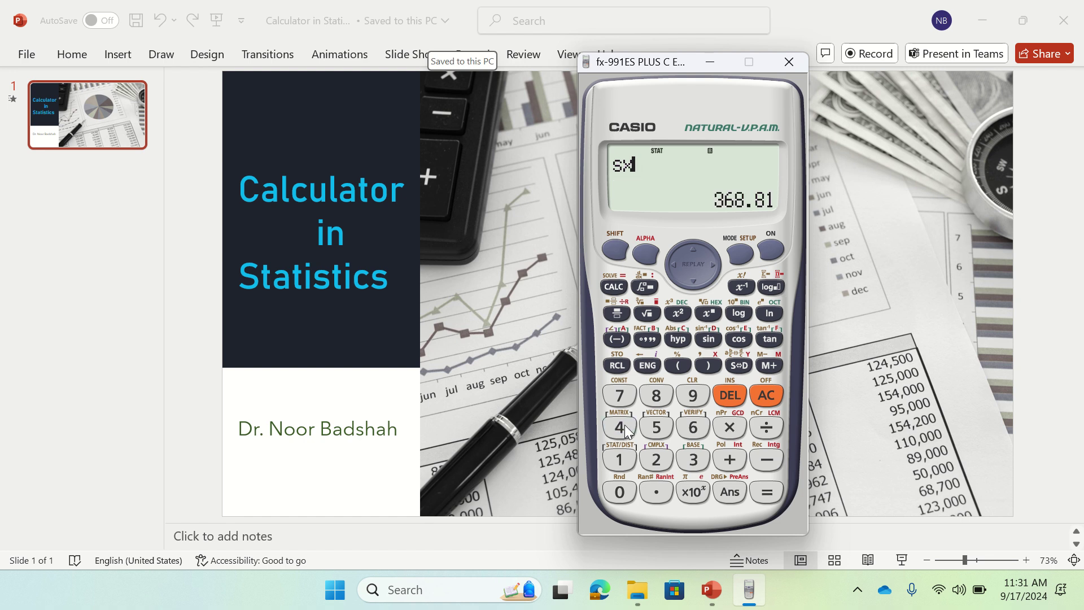
pyautogui.click(764, 491)
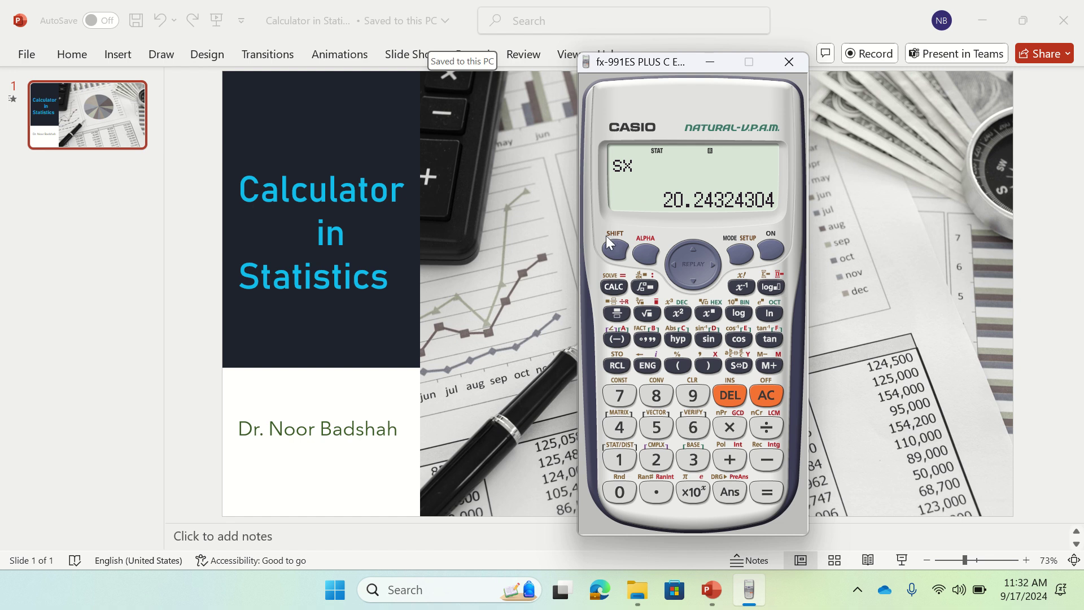
pyautogui.click(617, 460)
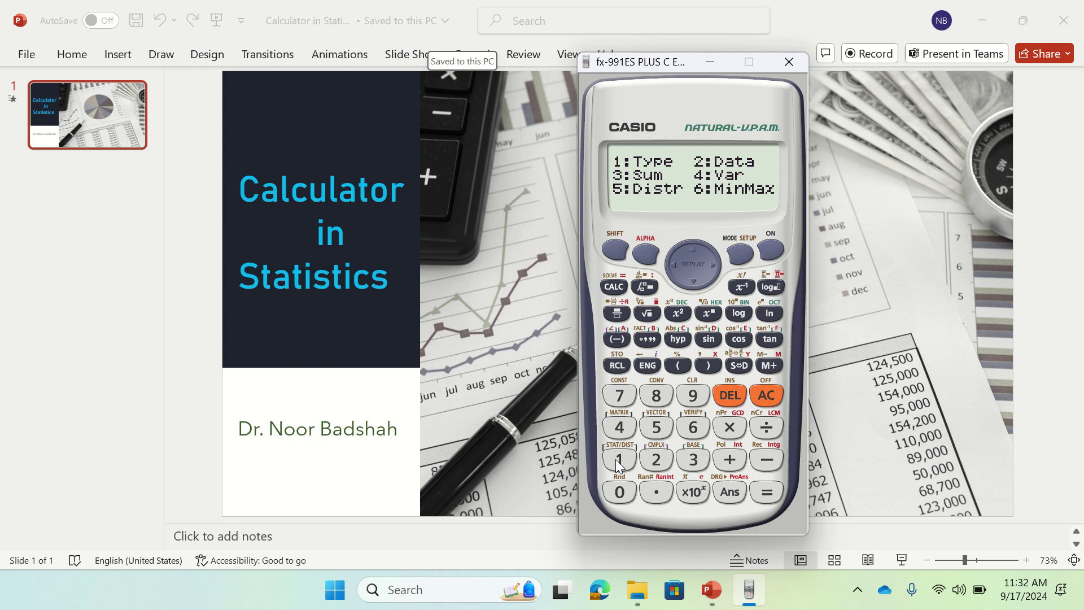
pyautogui.click(656, 428)
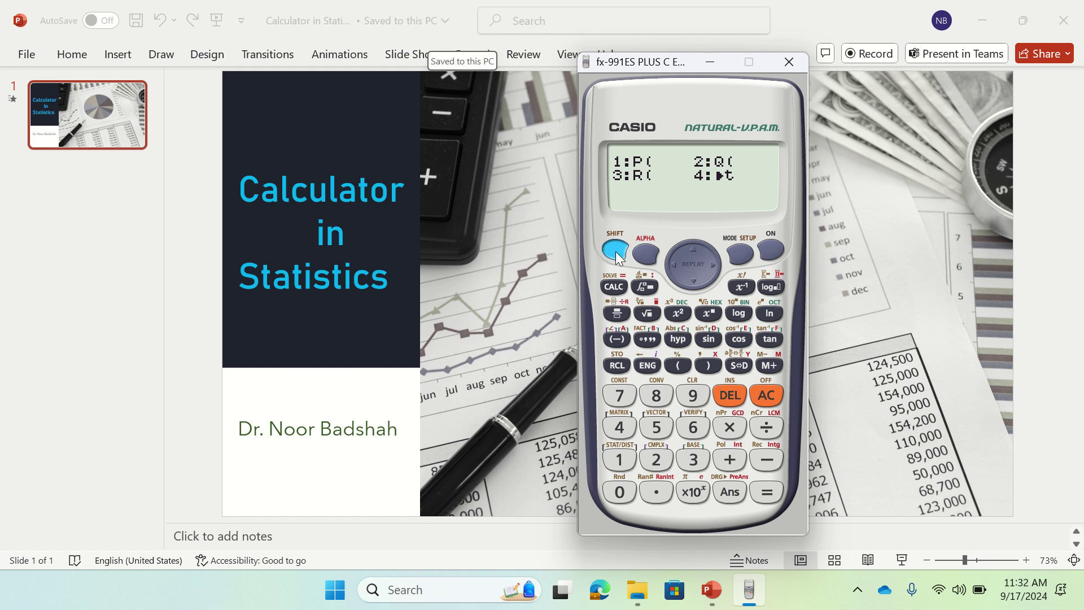
pyautogui.click(630, 465)
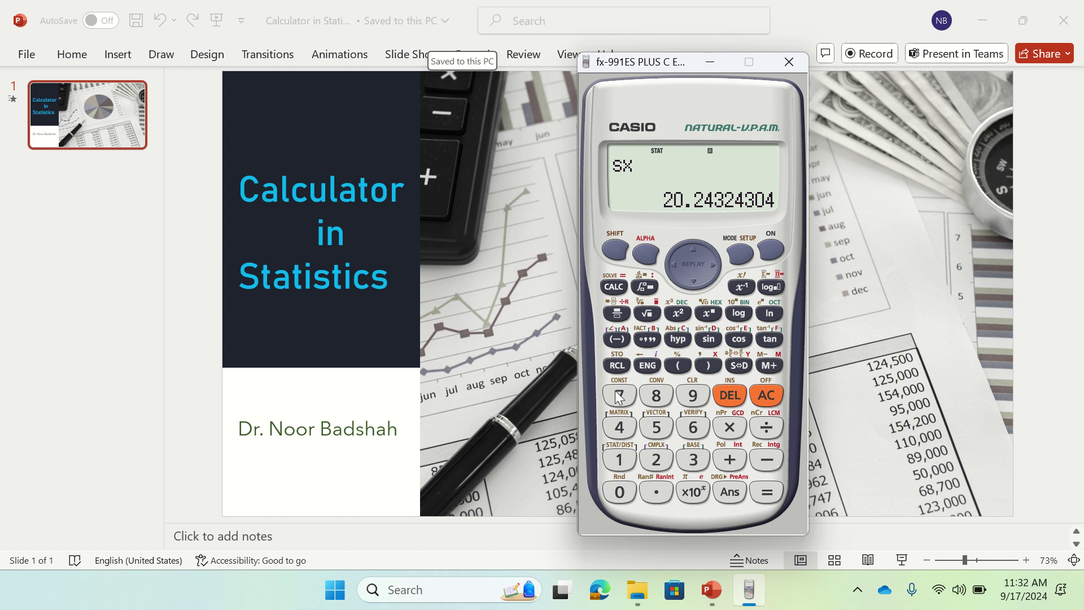
pyautogui.click(615, 249)
pyautogui.click(626, 460)
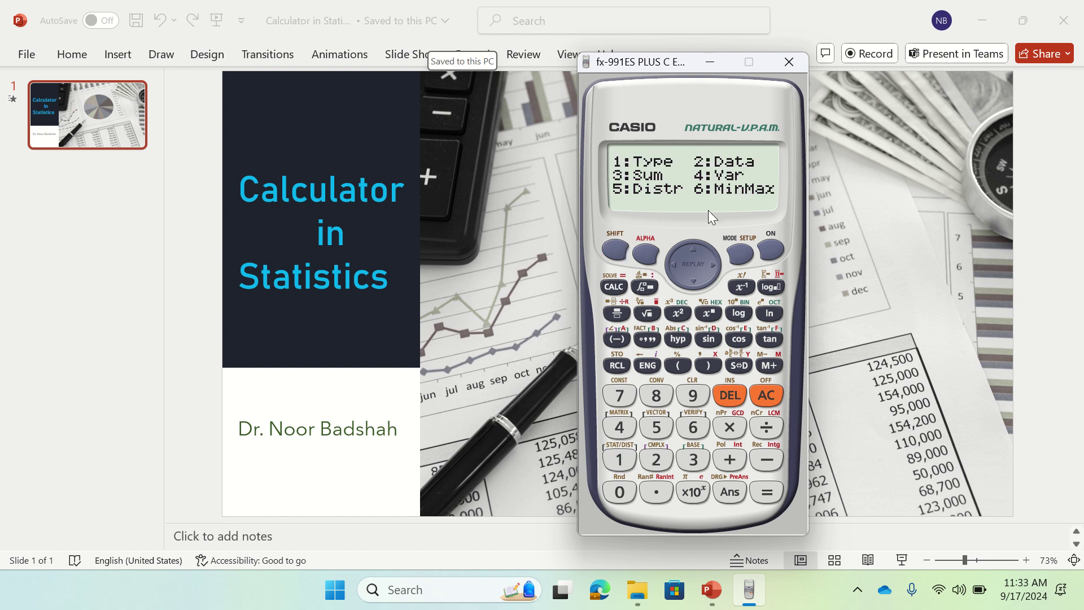
# Evaluate the first quartile Q1 from the MinMax list, giving 17.
pyautogui.click(695, 429)
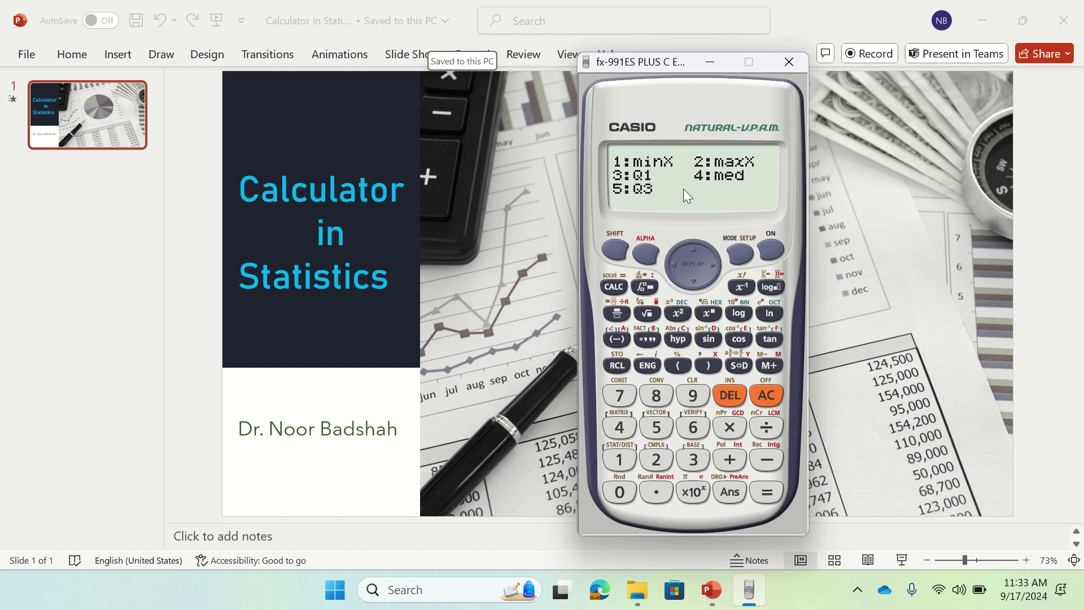
pyautogui.click(691, 462)
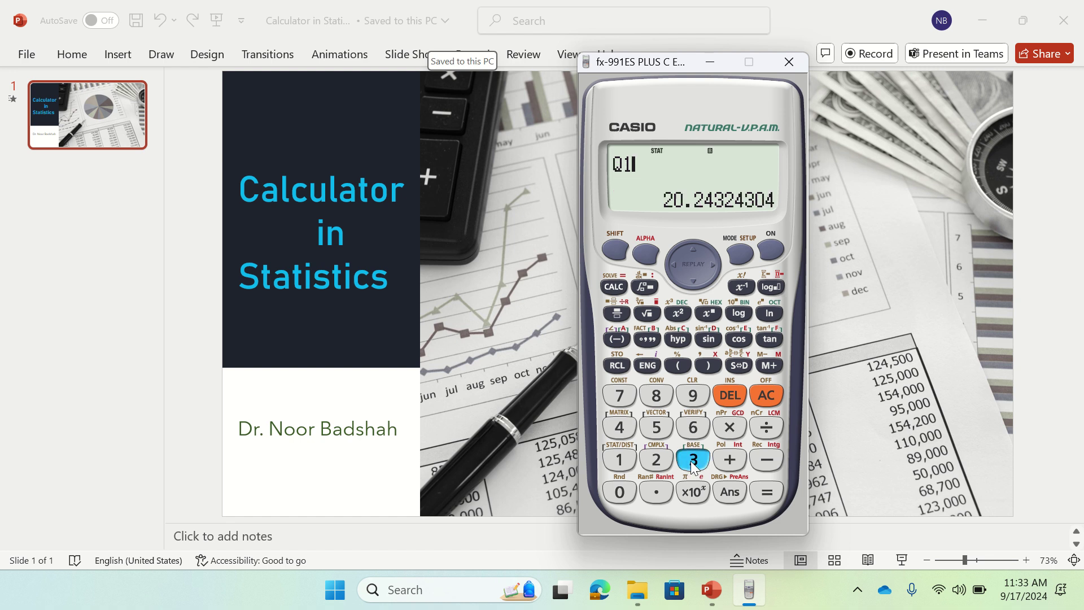
pyautogui.click(768, 493)
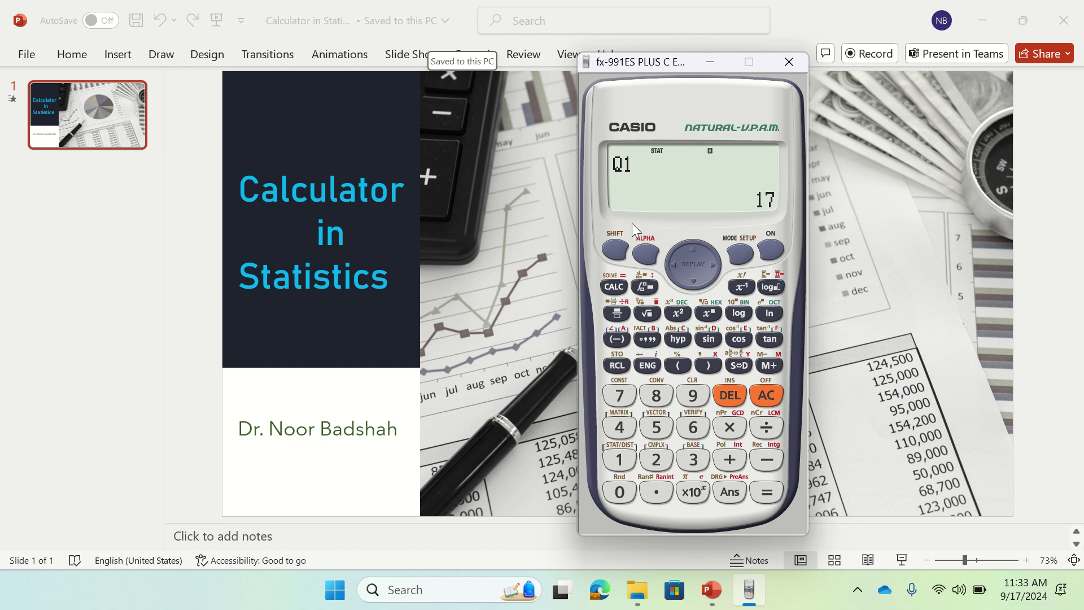
pyautogui.click(620, 248)
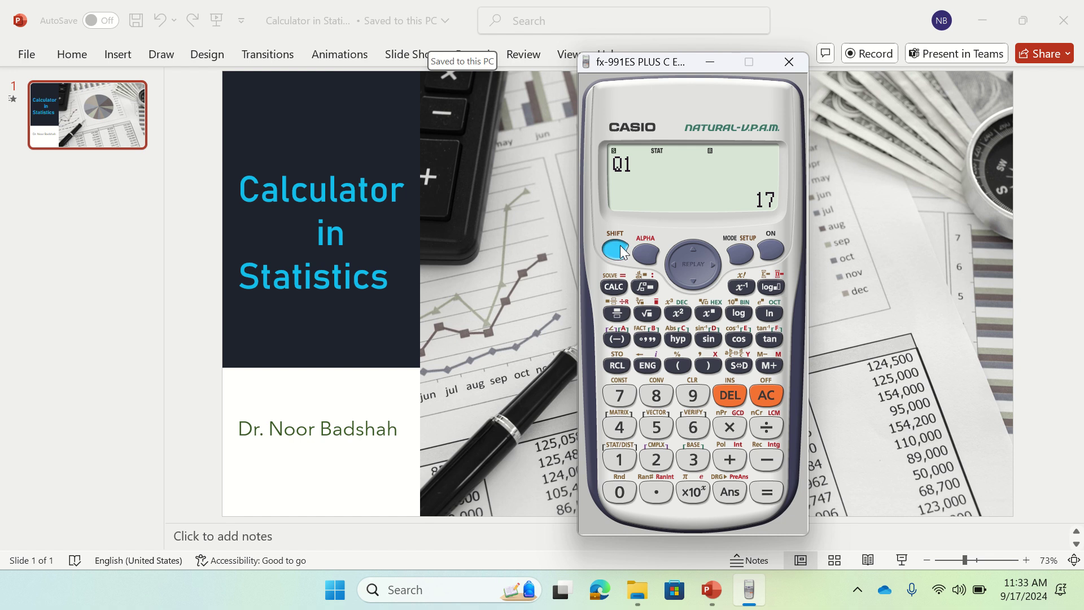
pyautogui.click(620, 459)
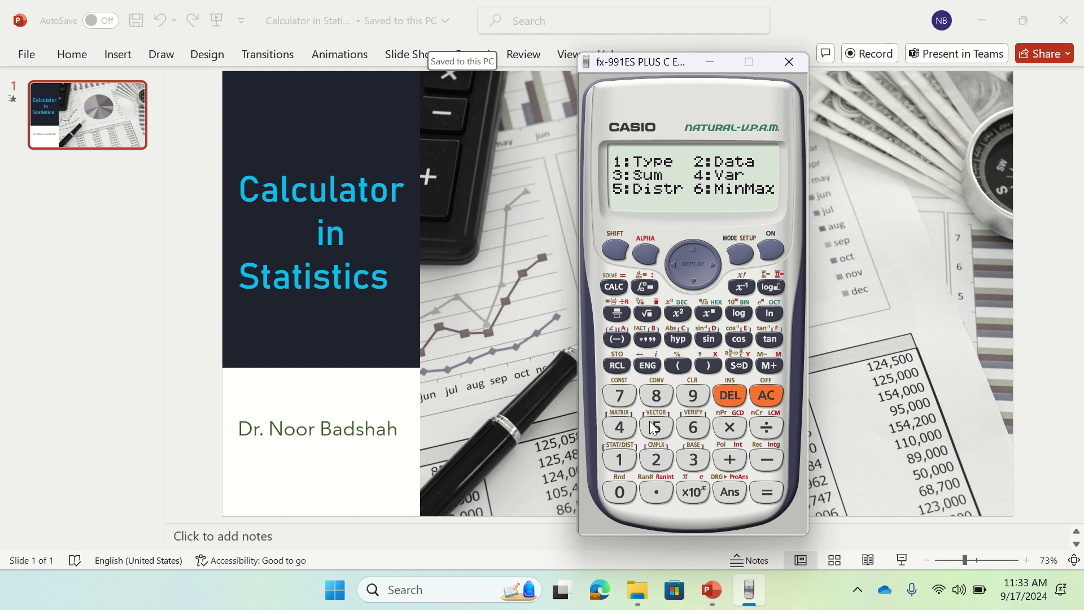
# Evaluate the median from the MinMax list, giving 44.
pyautogui.click(697, 429)
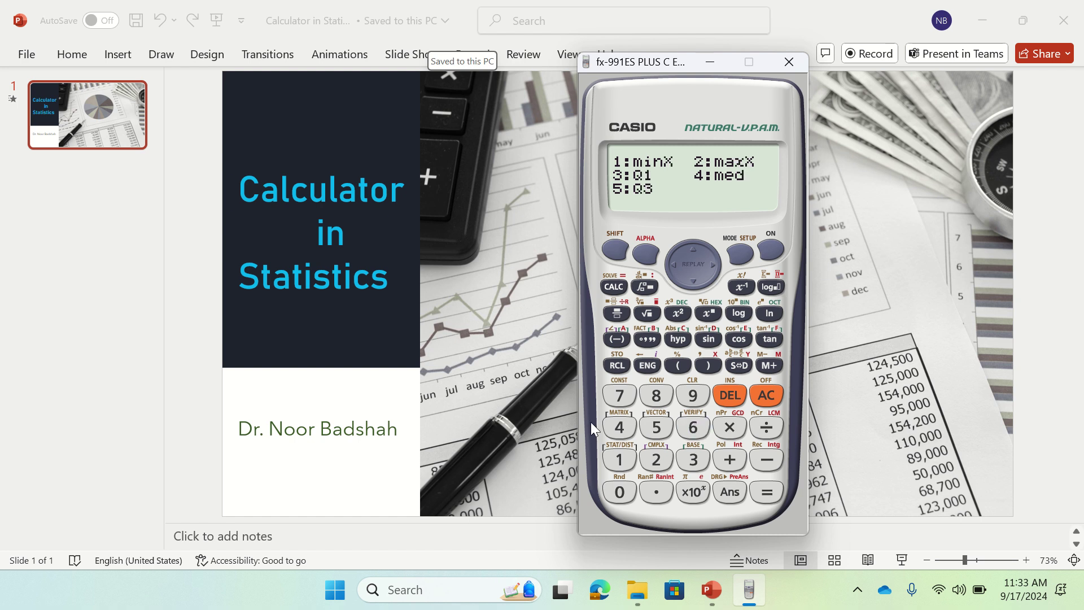
pyautogui.click(620, 427)
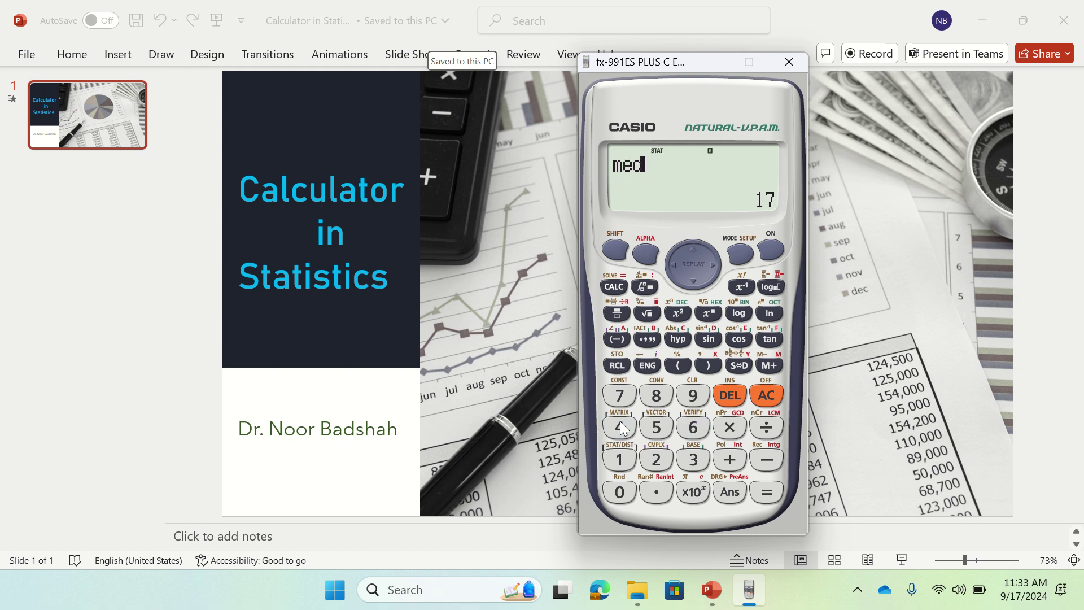
pyautogui.click(766, 493)
# Evaluate maxX from the MinMax list, giving 67, then clear the display.
pyautogui.click(616, 250)
pyautogui.click(619, 460)
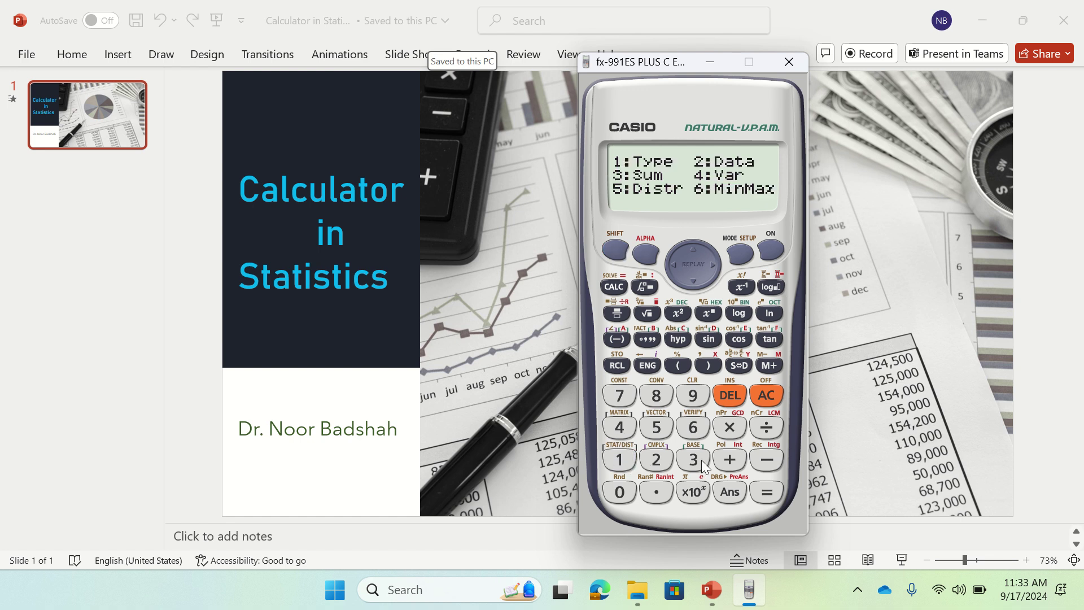
pyautogui.click(690, 434)
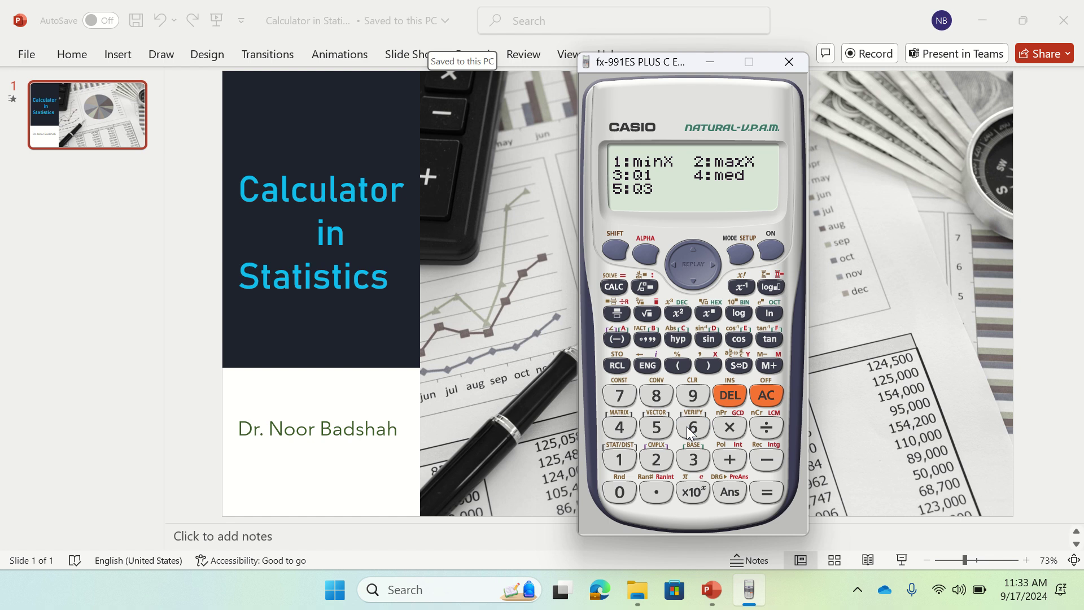
pyautogui.click(663, 465)
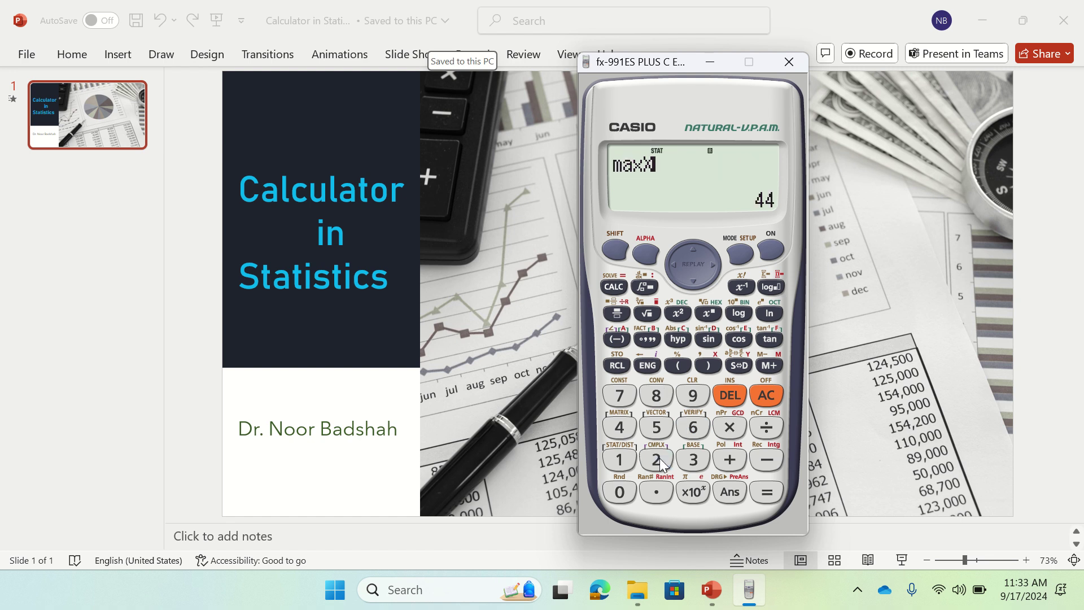
pyautogui.click(767, 493)
pyautogui.click(759, 392)
# Change the statistics type to A+BX regression and confirm clearing the stored data.
pyautogui.click(615, 252)
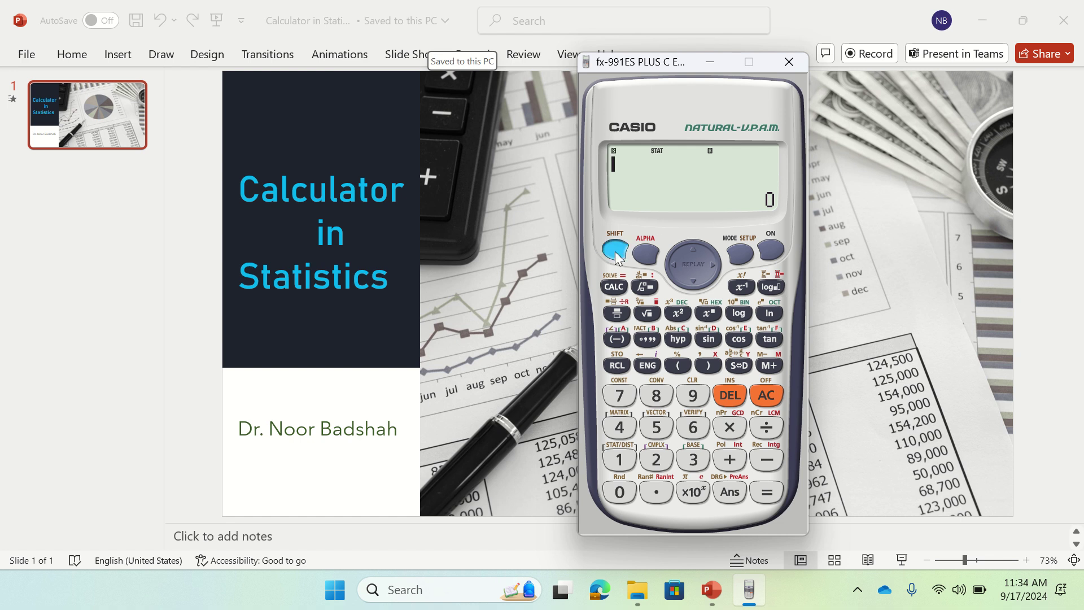
pyautogui.click(622, 460)
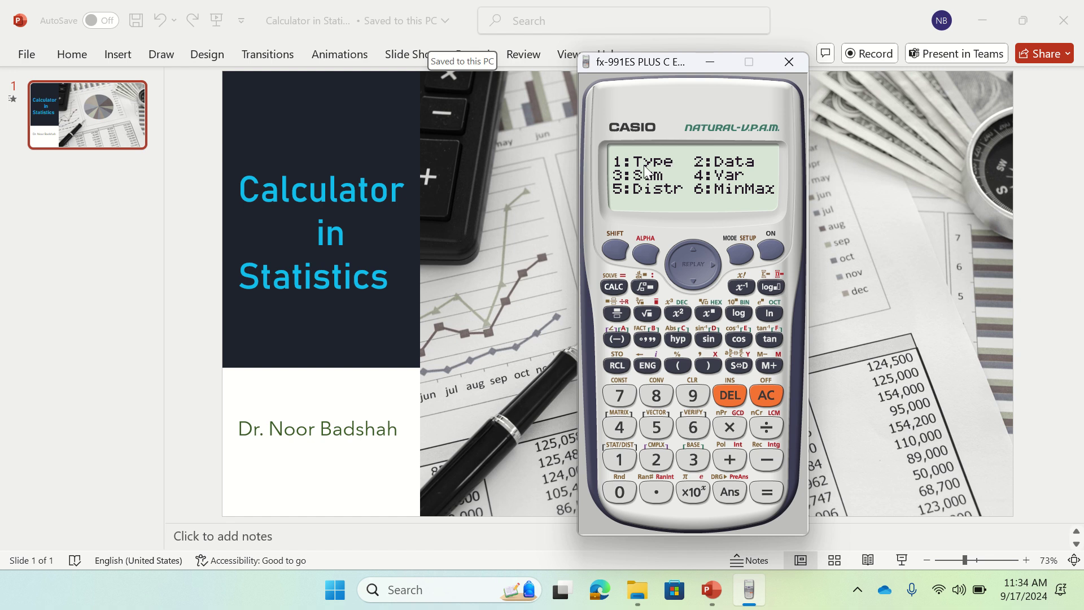
pyautogui.click(622, 460)
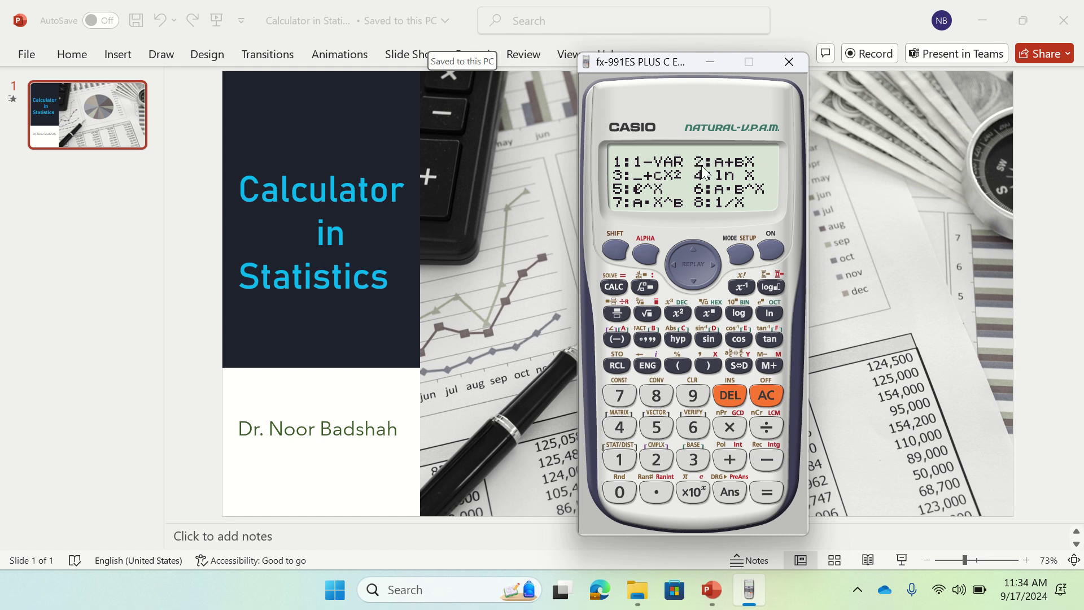
pyautogui.click(657, 459)
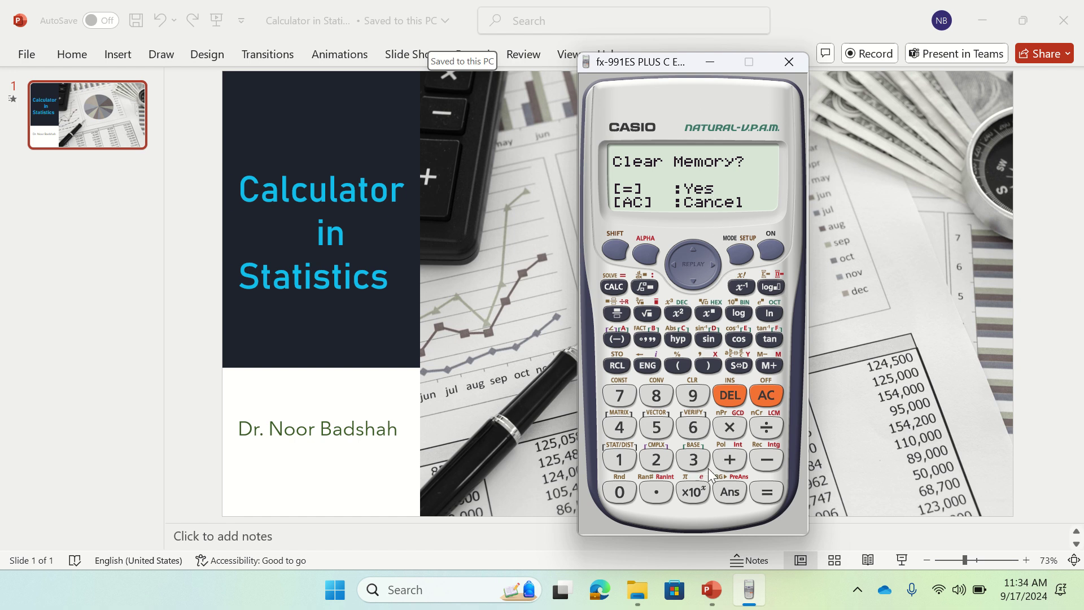
pyautogui.click(767, 492)
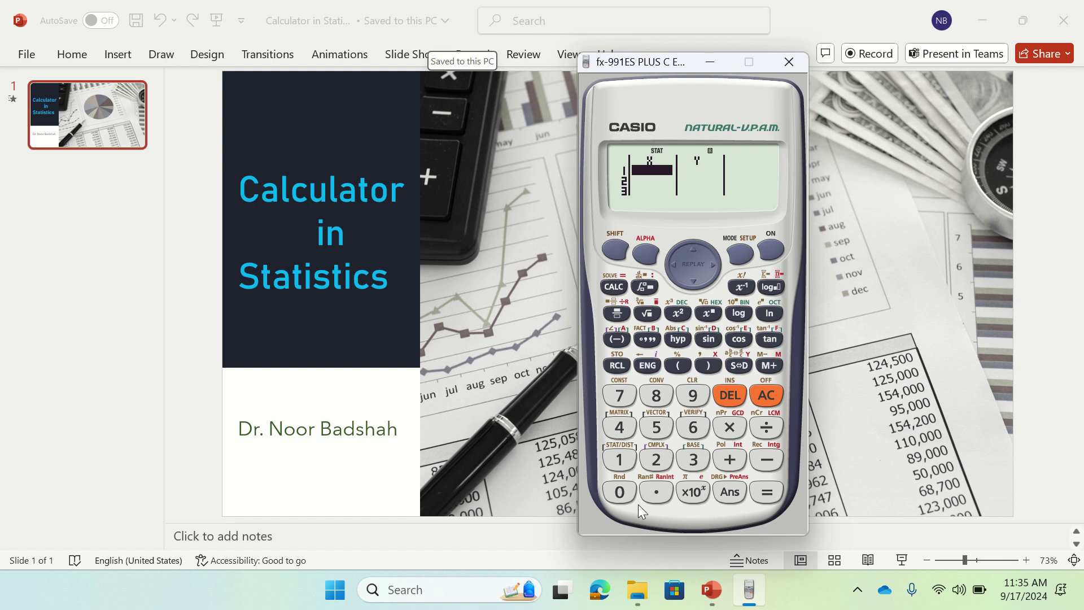
# Enter the first five X values: 2, 4, 4, 5, 7.
pyautogui.write('2')
pyautogui.press('Return')
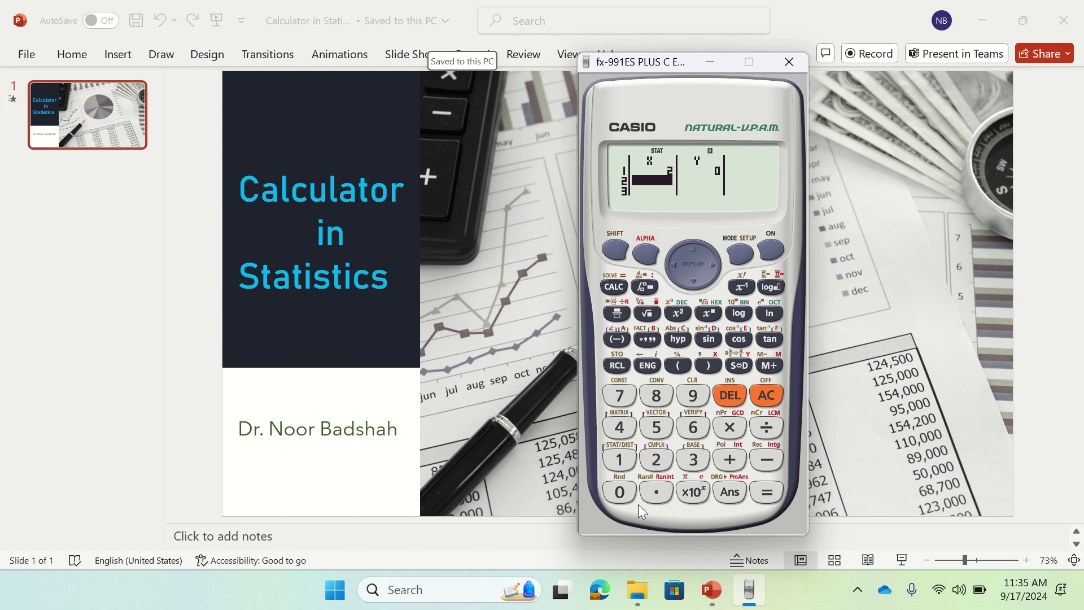
pyautogui.write('4')
pyautogui.press('Return')
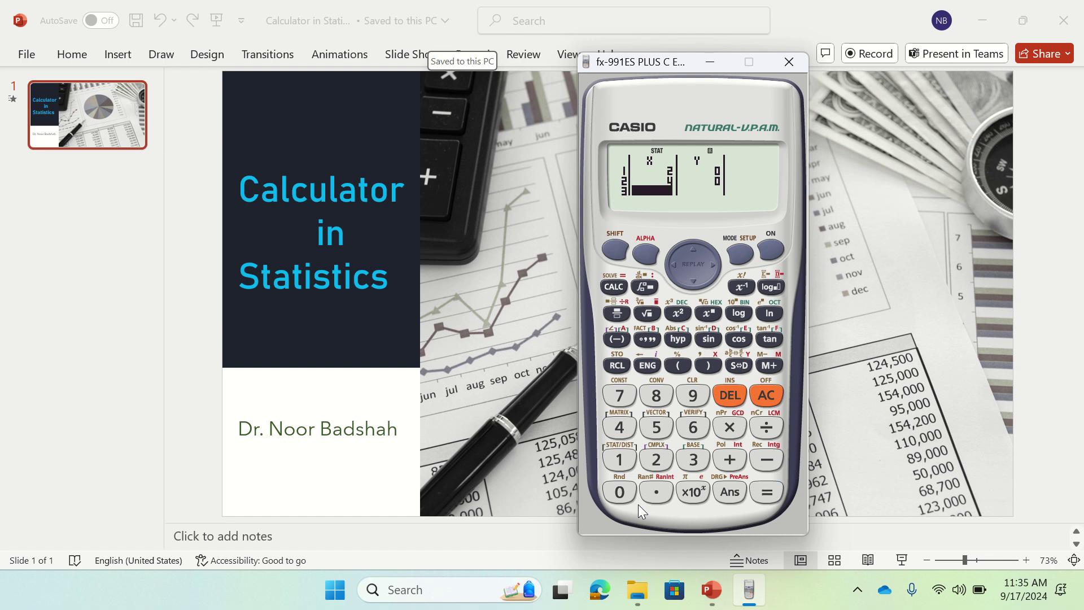
pyautogui.write('4')
pyautogui.press('Return')
pyautogui.write('5')
pyautogui.press('Return')
pyautogui.write('7')
pyautogui.press('Return')
# Enter the remaining X values 8, 9, 10, 10, 21 and move to the Y column.
pyautogui.write('8')
pyautogui.press('Return')
pyautogui.write('9')
pyautogui.press('Return')
pyautogui.write('10')
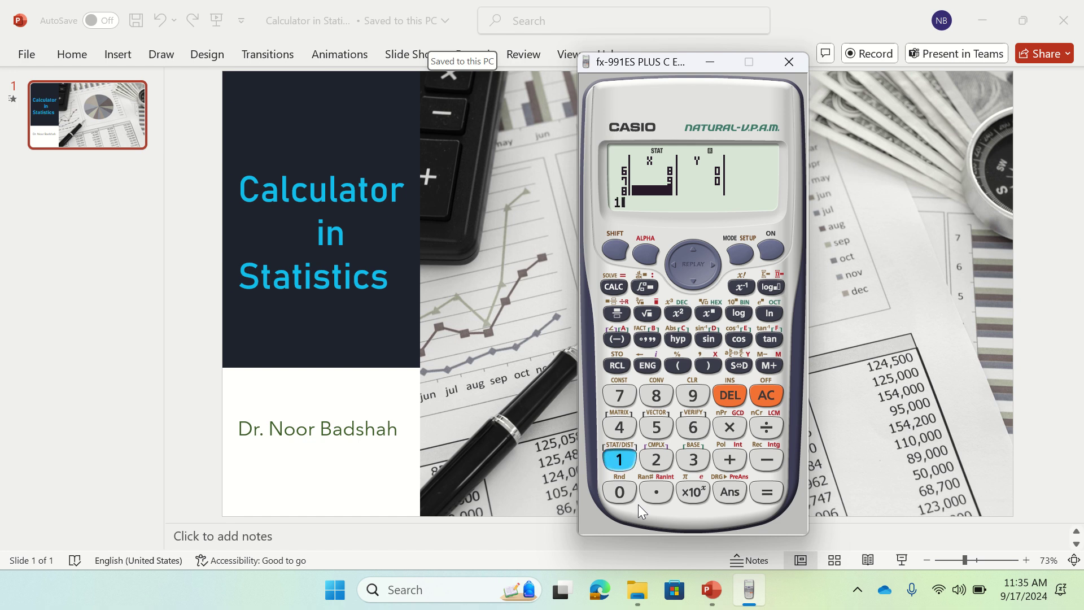
pyautogui.press('Return')
pyautogui.write('10')
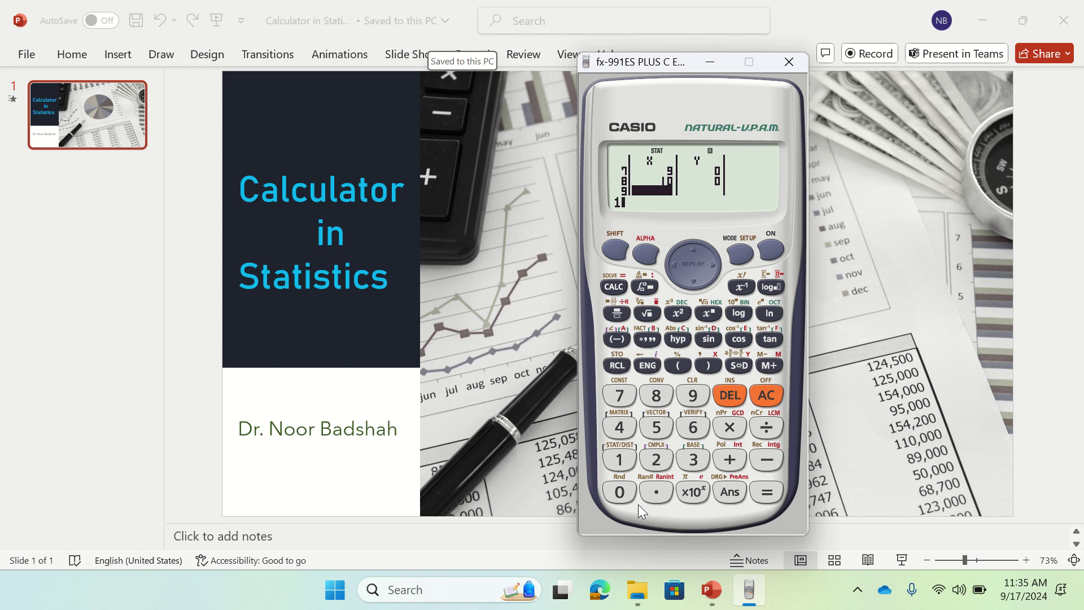
pyautogui.press('Return')
pyautogui.write('21')
pyautogui.press('Return')
pyautogui.press('Right')
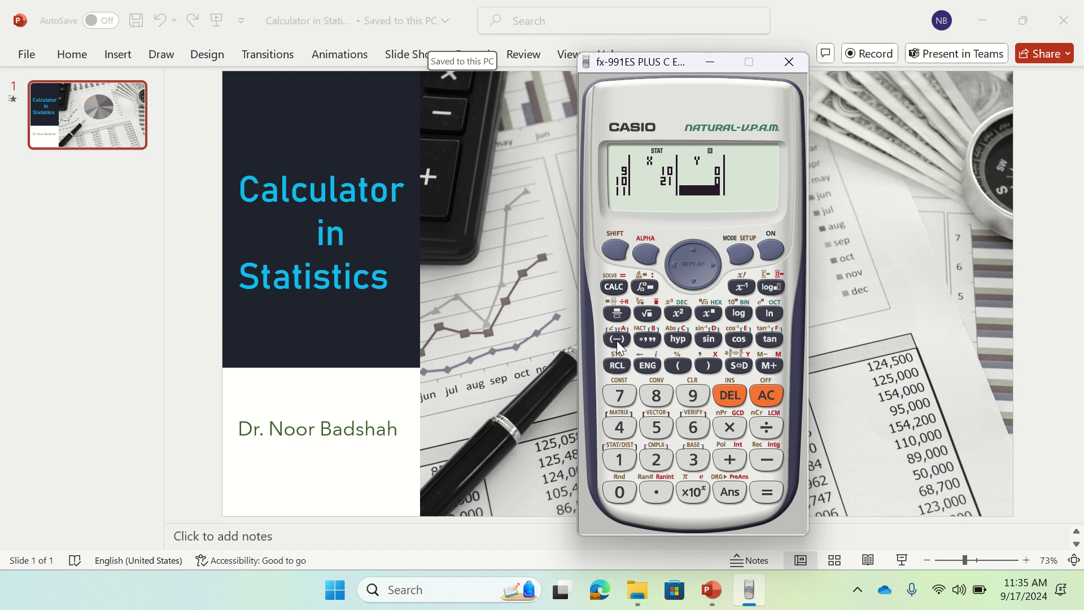
# From the top Y row, enter the first five y values: 23, 21, 38, 45, 24.
pyautogui.press('Up')
pyautogui.press('Up')
pyautogui.press('Up')
pyautogui.press('Up')
pyautogui.press('Up')
pyautogui.press('Up')
pyautogui.press('Up')
pyautogui.press('Up')
pyautogui.press('Up')
pyautogui.press('Up')
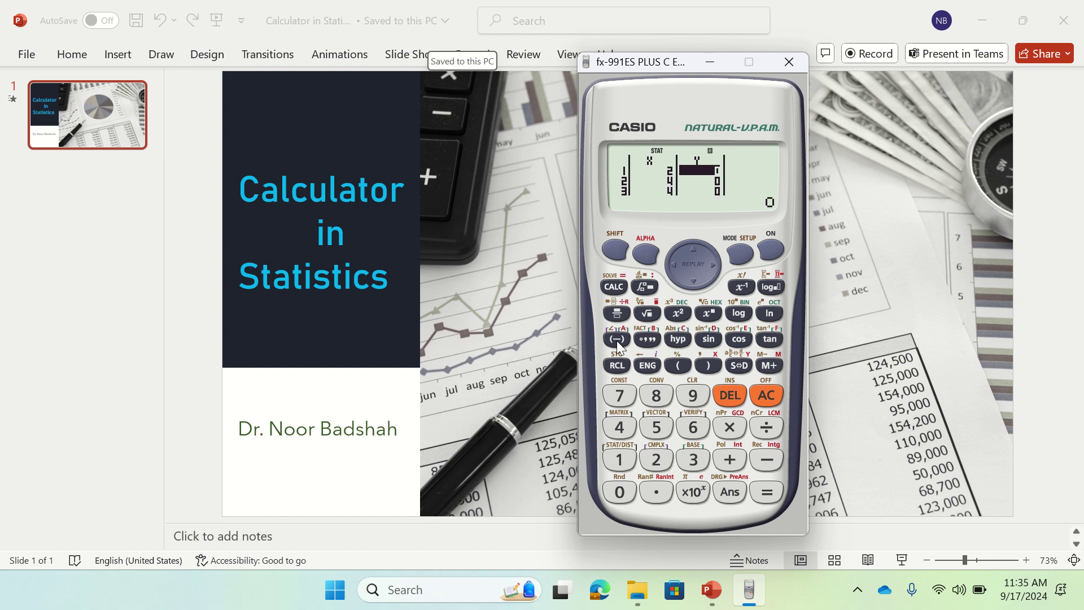
pyautogui.write('23')
pyautogui.press('Return')
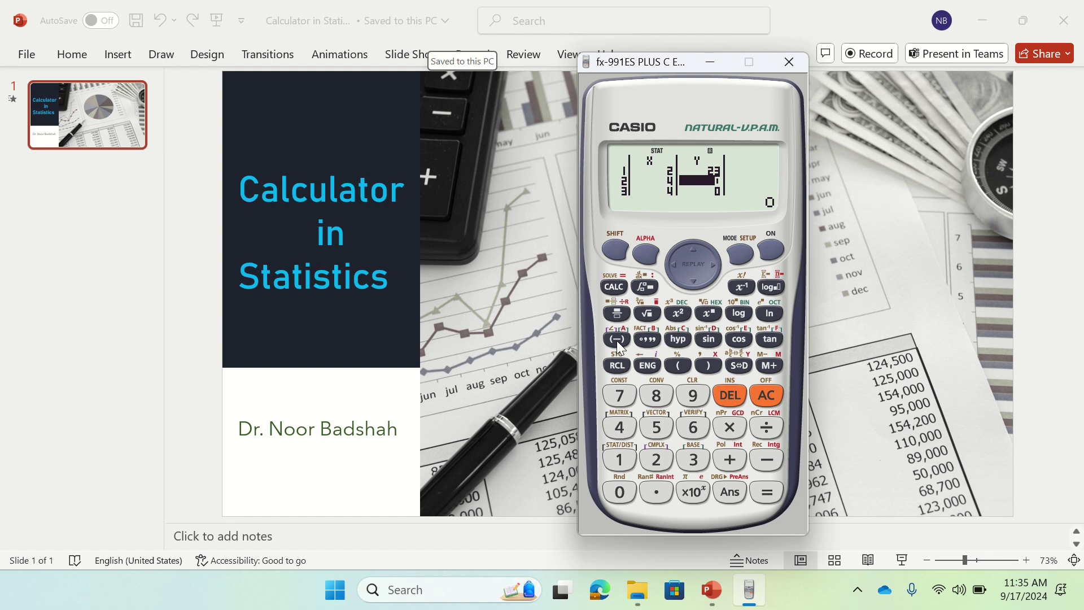
pyautogui.write('21')
pyautogui.press('Return')
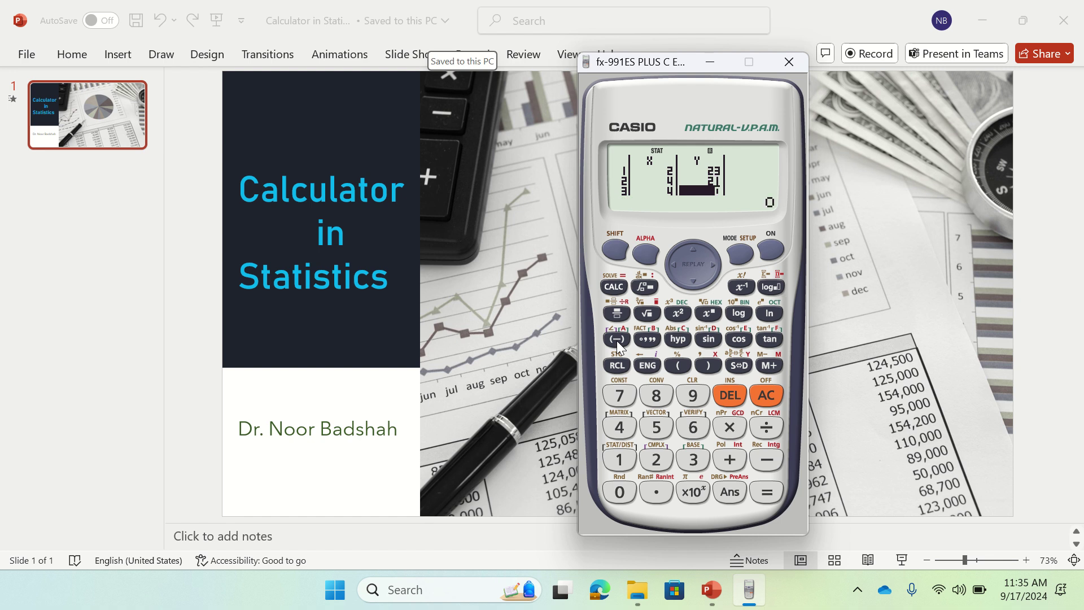
pyautogui.write('38')
pyautogui.press('Return')
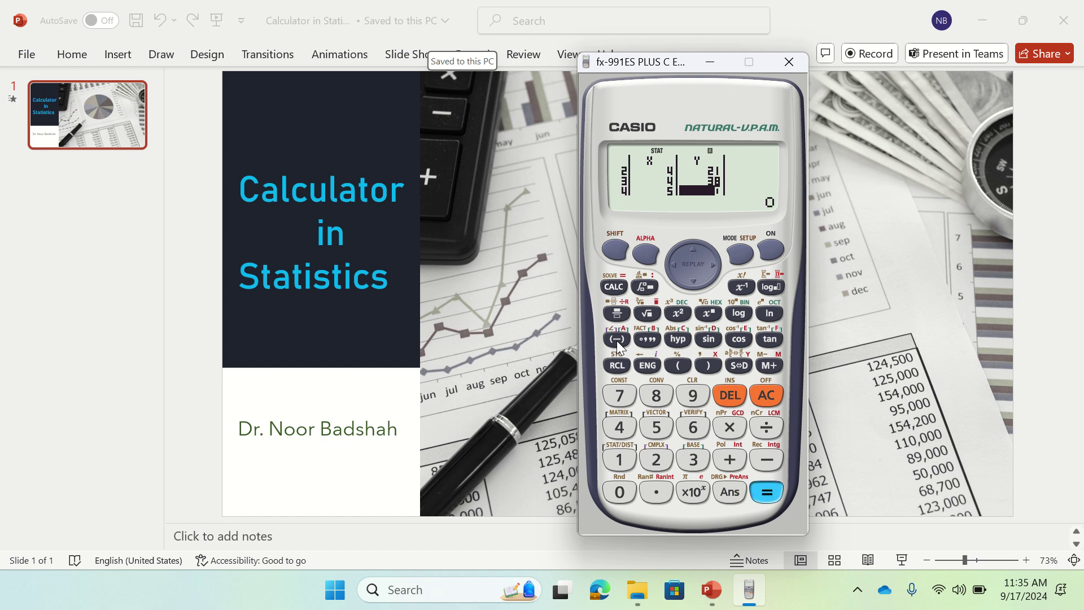
pyautogui.write('45')
pyautogui.press('Return')
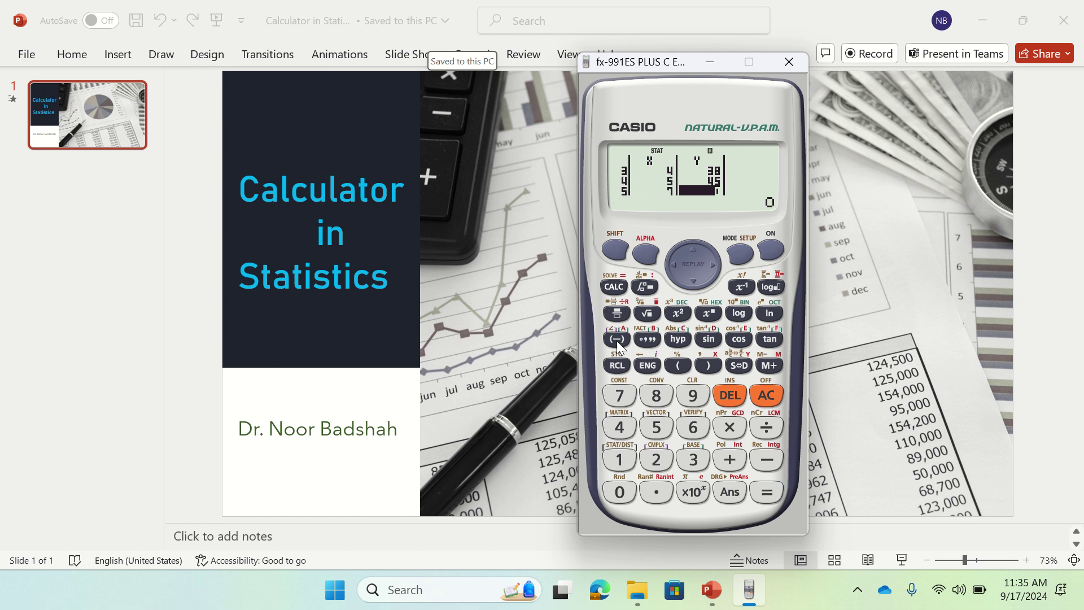
pyautogui.write('24')
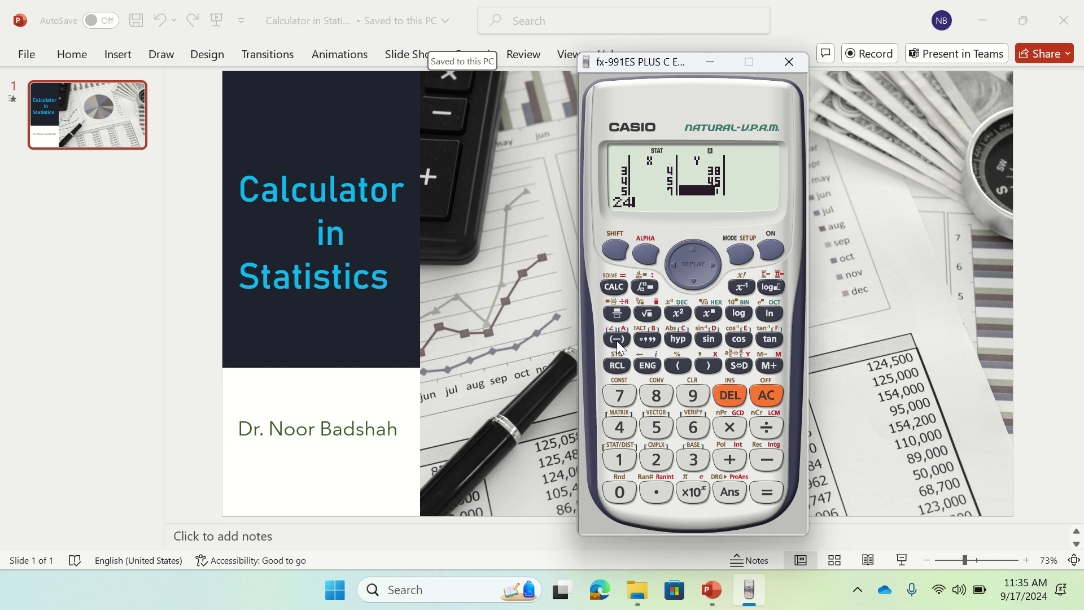
pyautogui.press('Return')
# Enter the remaining y values 37, 19, 20, 23 and 25 in rows 6–10.
pyautogui.write('37')
pyautogui.press('Return')
pyautogui.write('19')
pyautogui.press('Return')
pyautogui.write('20')
pyautogui.press('Return')
pyautogui.write('23')
pyautogui.press('Return')
pyautogui.write('25')
pyautogui.press('Return')
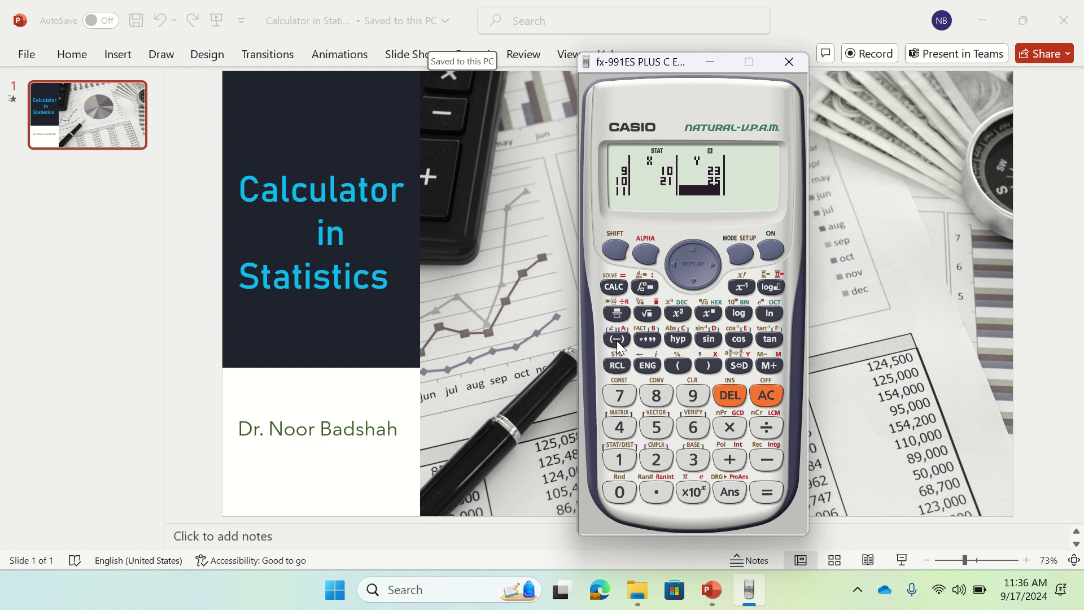